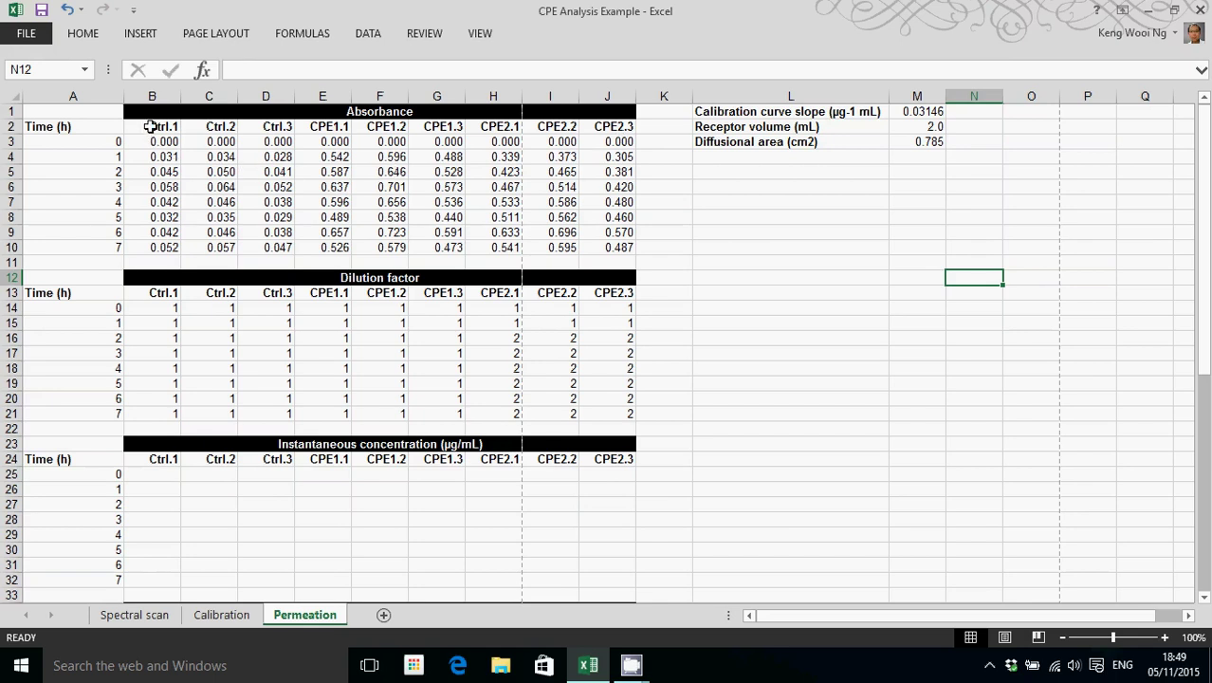
Examine the absorbance table, comparing the control replicates with the CPE1 and CPE2 replicates over the 0 to 7 h time points
drag(150, 126, 634, 248)
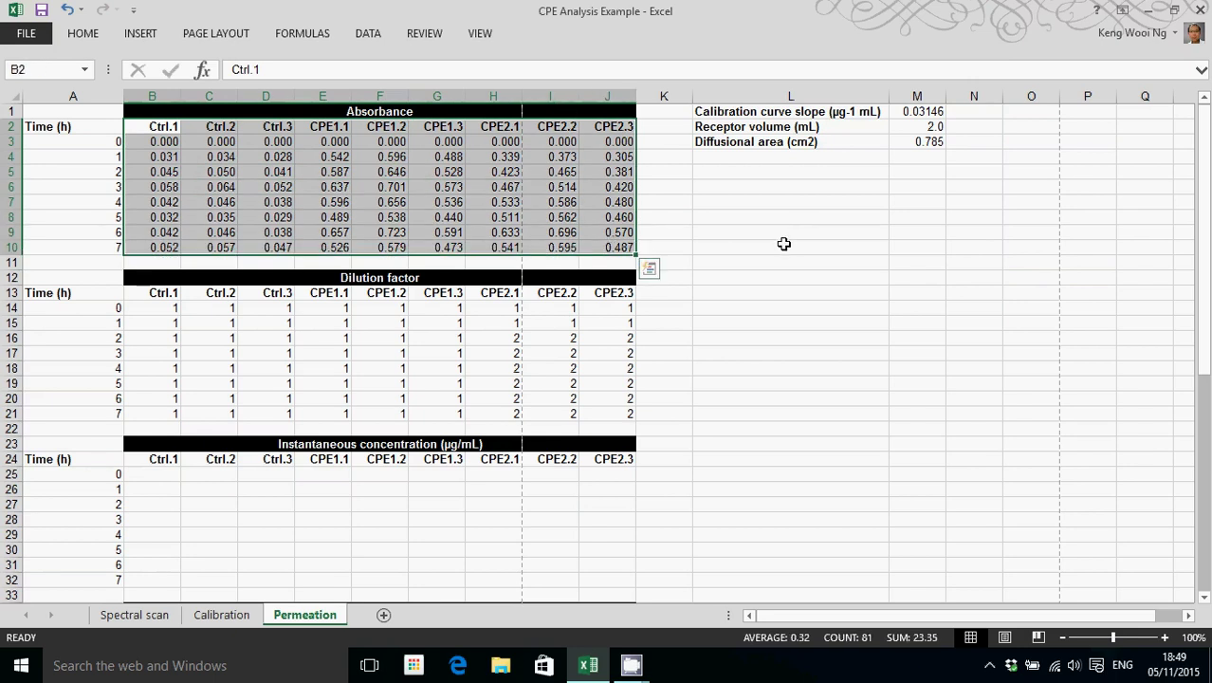
click(653, 248)
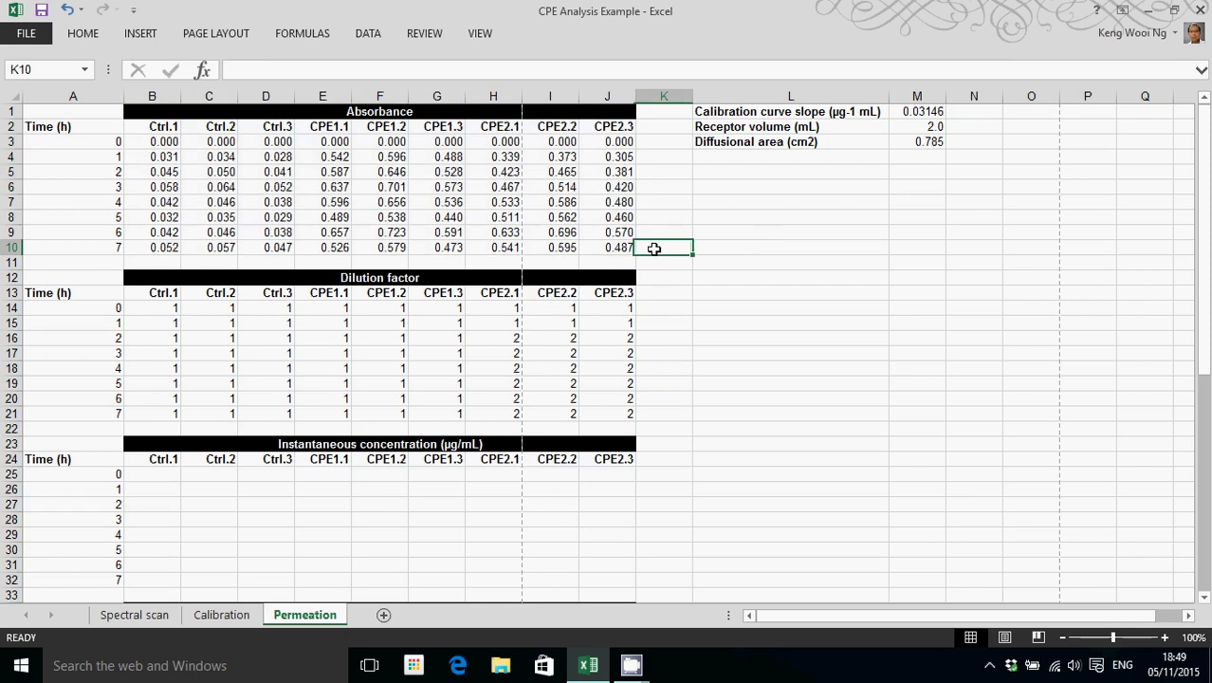
click(157, 126)
mouse_move(156, 126)
mouse_down()
mouse_move(251, 152)
mouse_move(246, 250)
mouse_up()
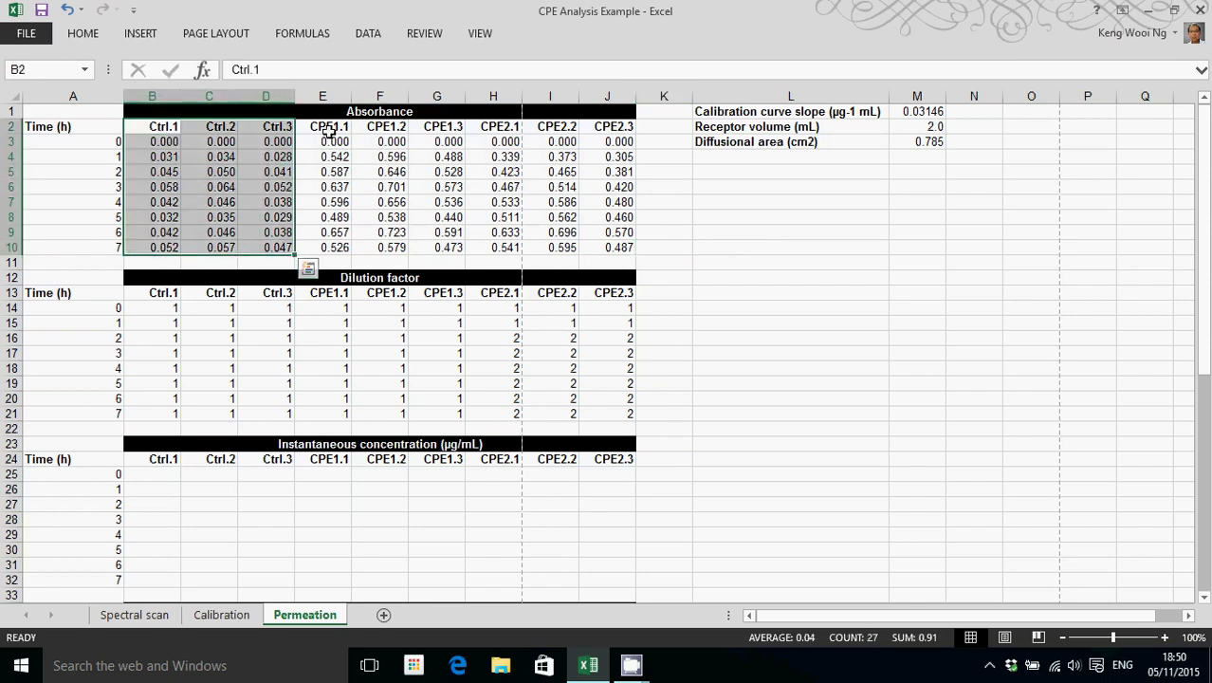
drag(313, 127, 449, 248)
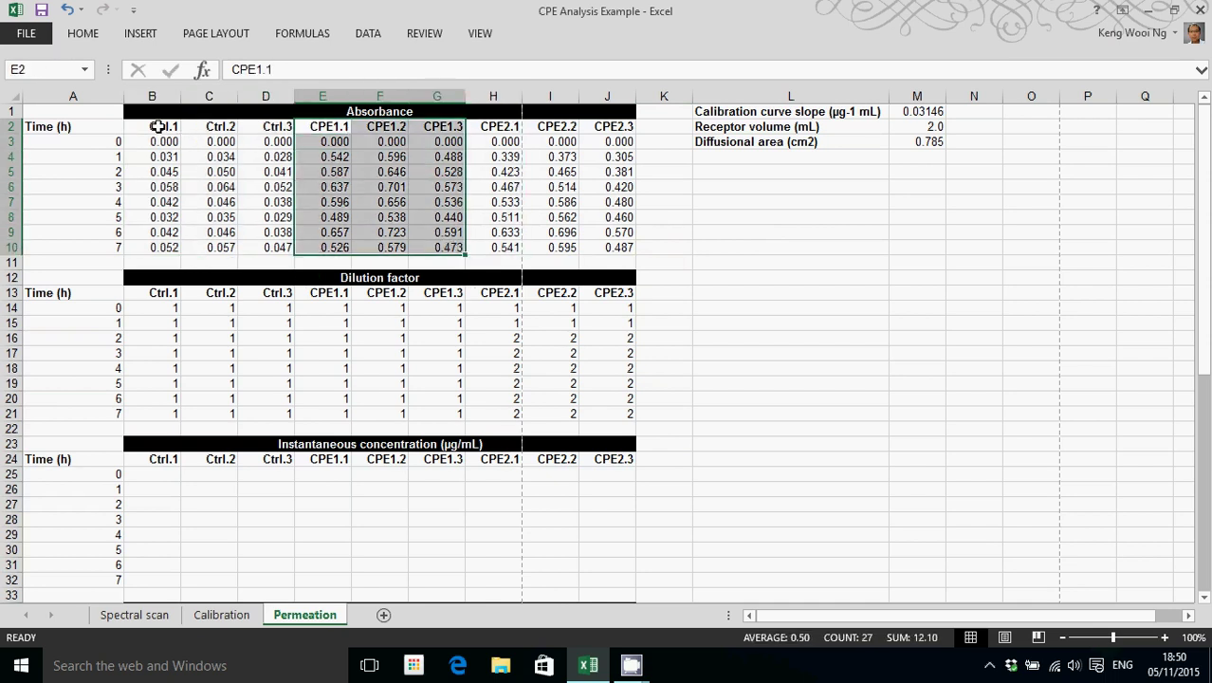
drag(158, 127, 611, 126)
click(325, 124)
drag(149, 127, 282, 248)
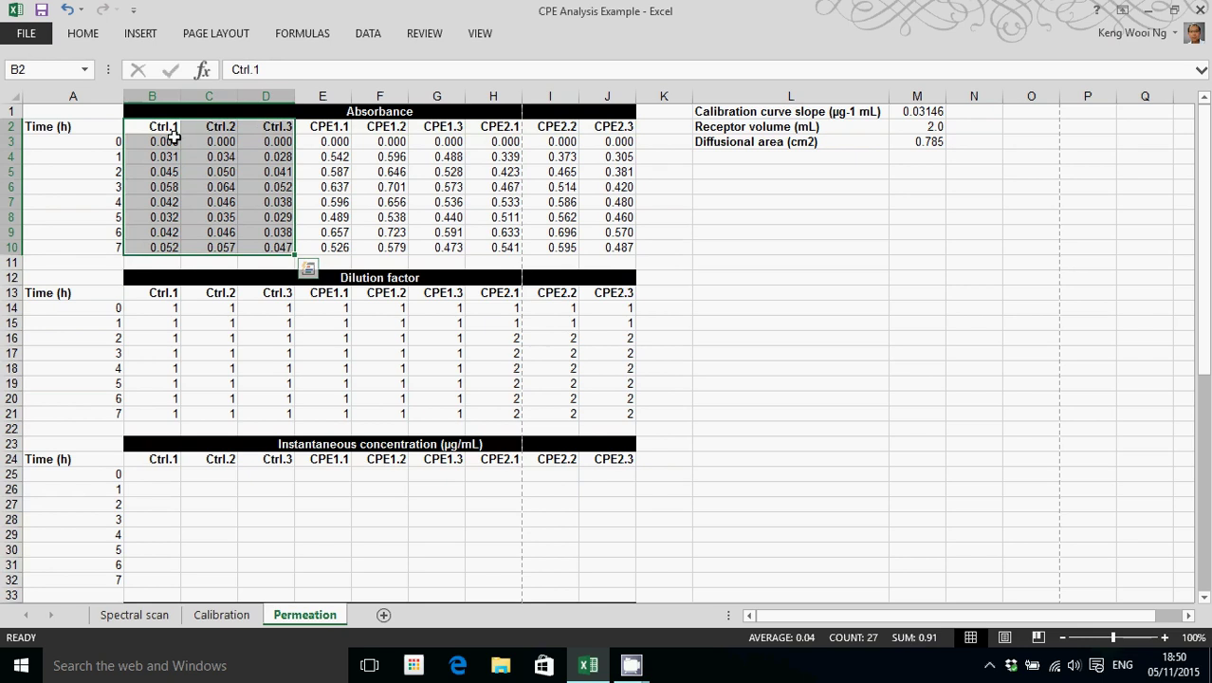
click(147, 133)
drag(149, 123, 274, 132)
click(271, 202)
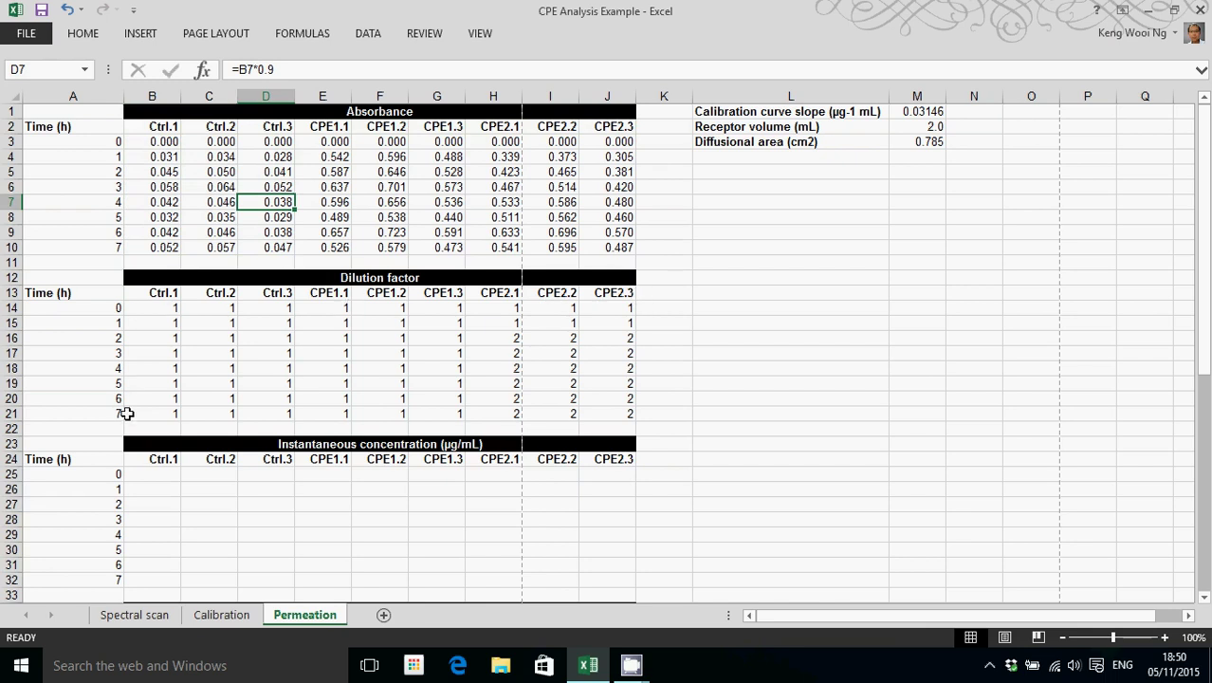
click(668, 384)
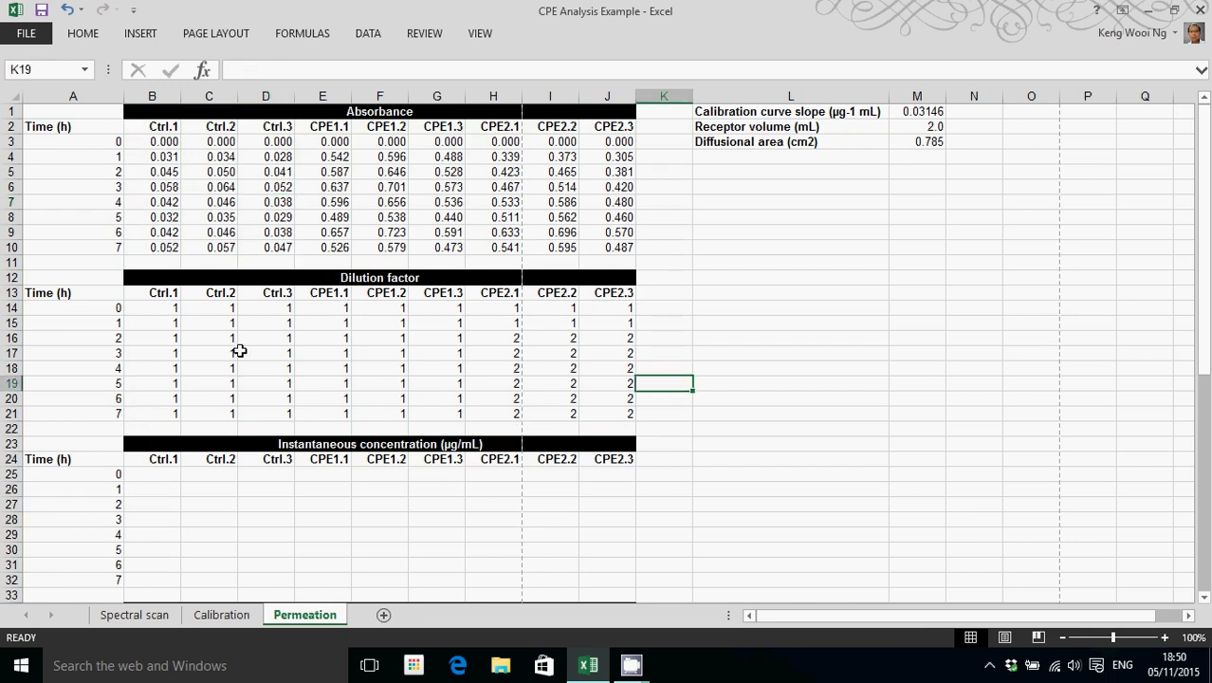
Review the dilution factors for all control and CPE replicates in B14:J21
drag(150, 308, 601, 412)
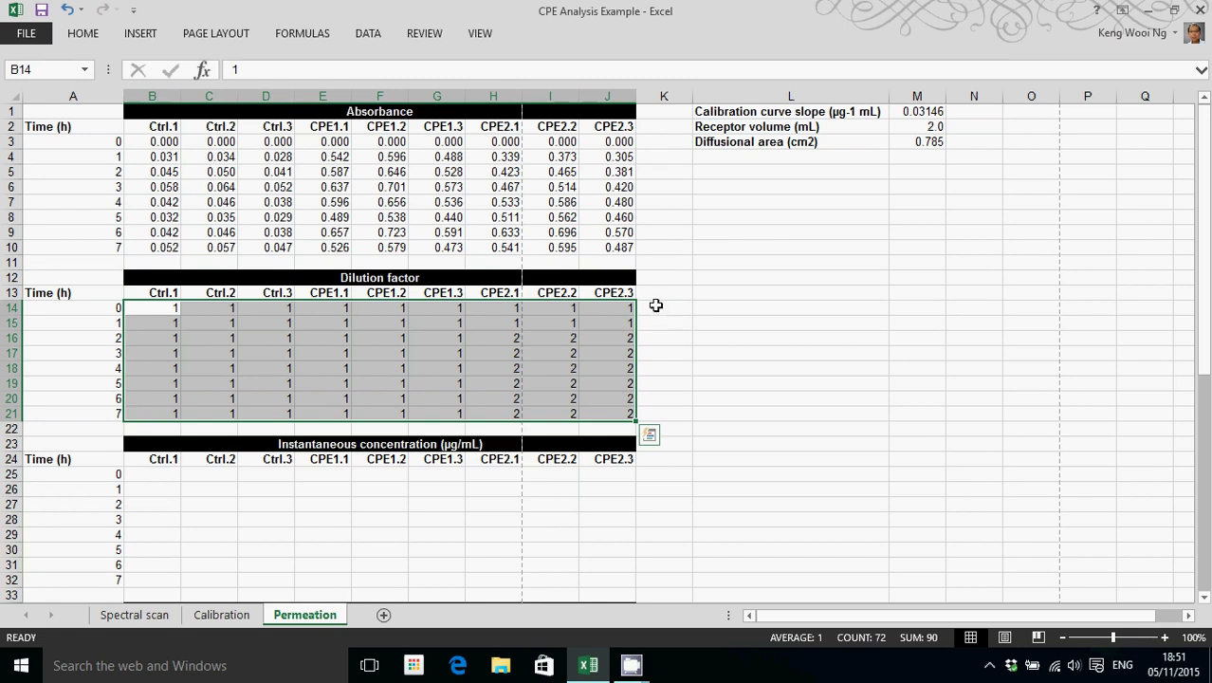
click(650, 292)
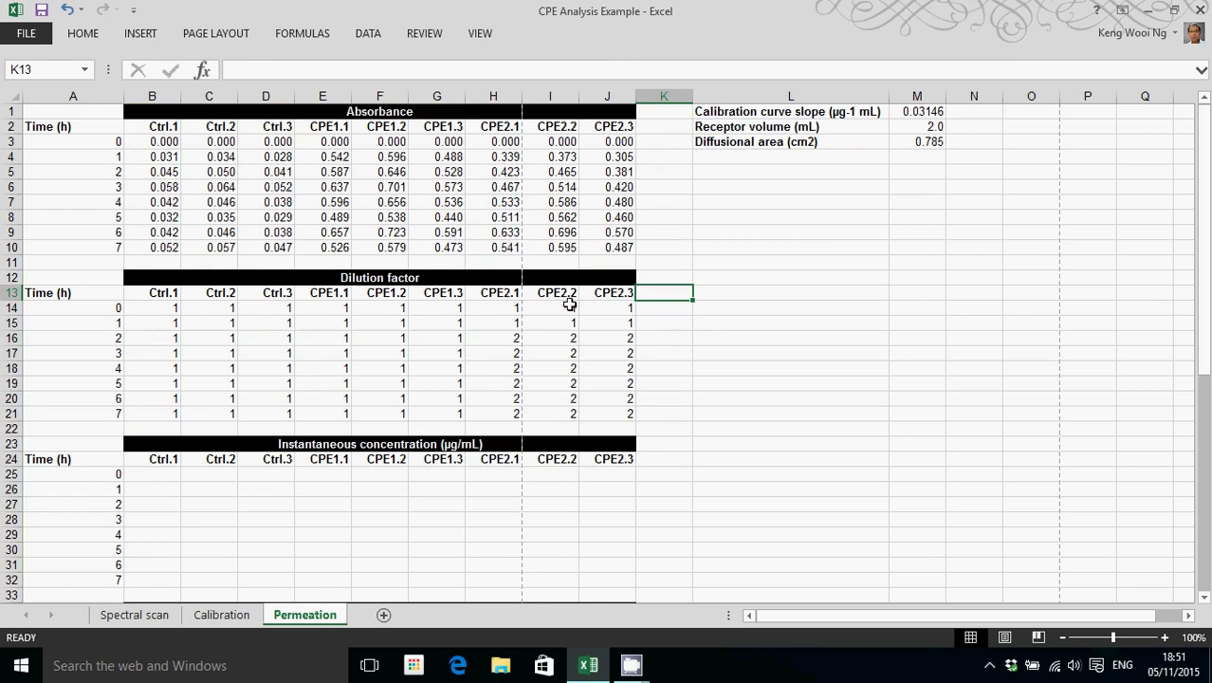
click(153, 313)
drag(152, 312, 638, 412)
scroll(651, 415, down, 1)
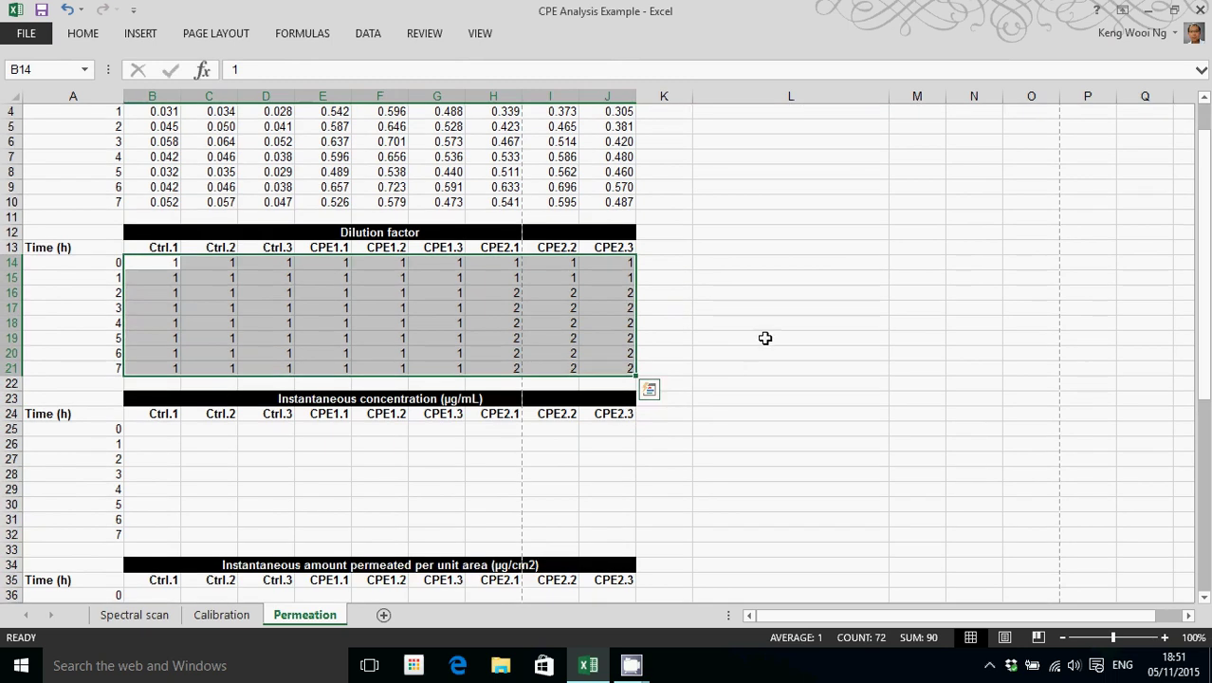
click(765, 338)
scroll(753, 342, up, 1)
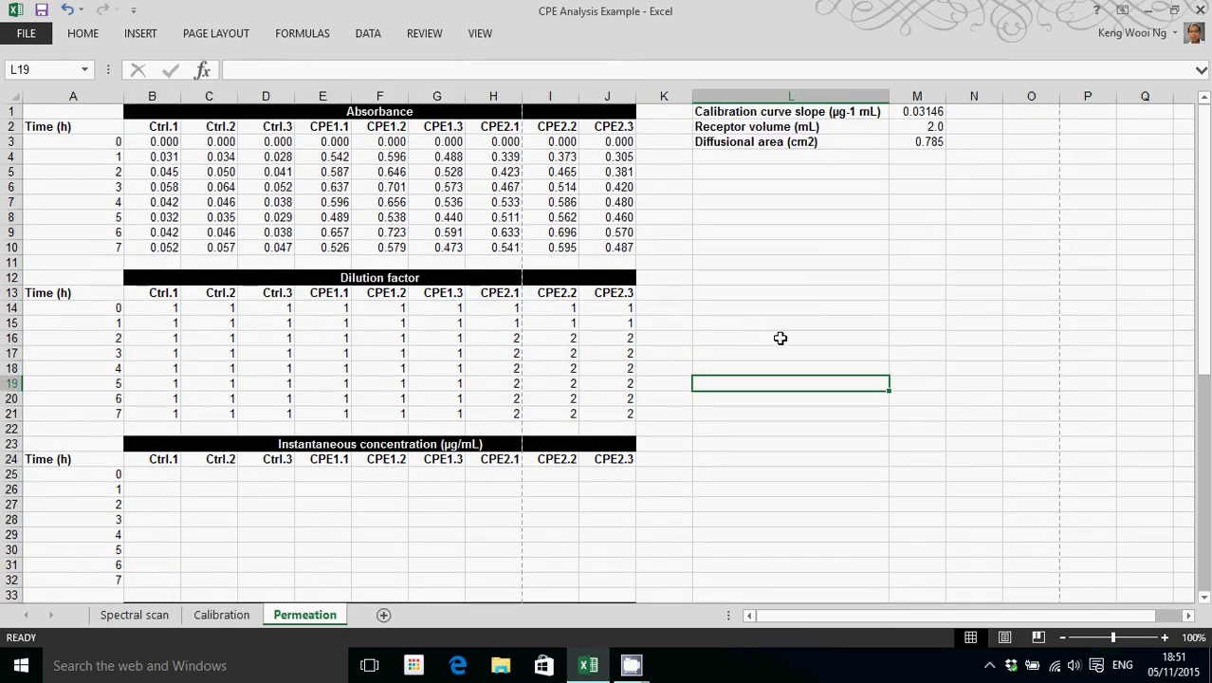
Inspect the calibration curve slope, receptor volume and diffusional area constants in L1:M3
drag(718, 115, 933, 147)
click(933, 169)
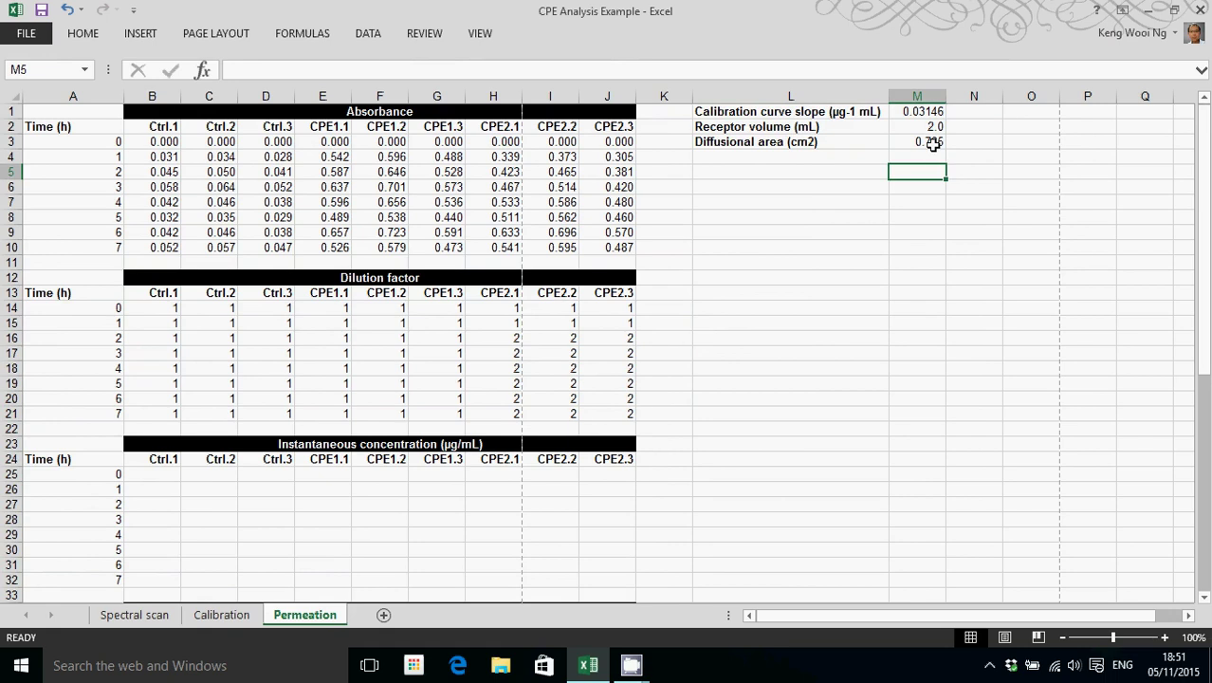
click(922, 112)
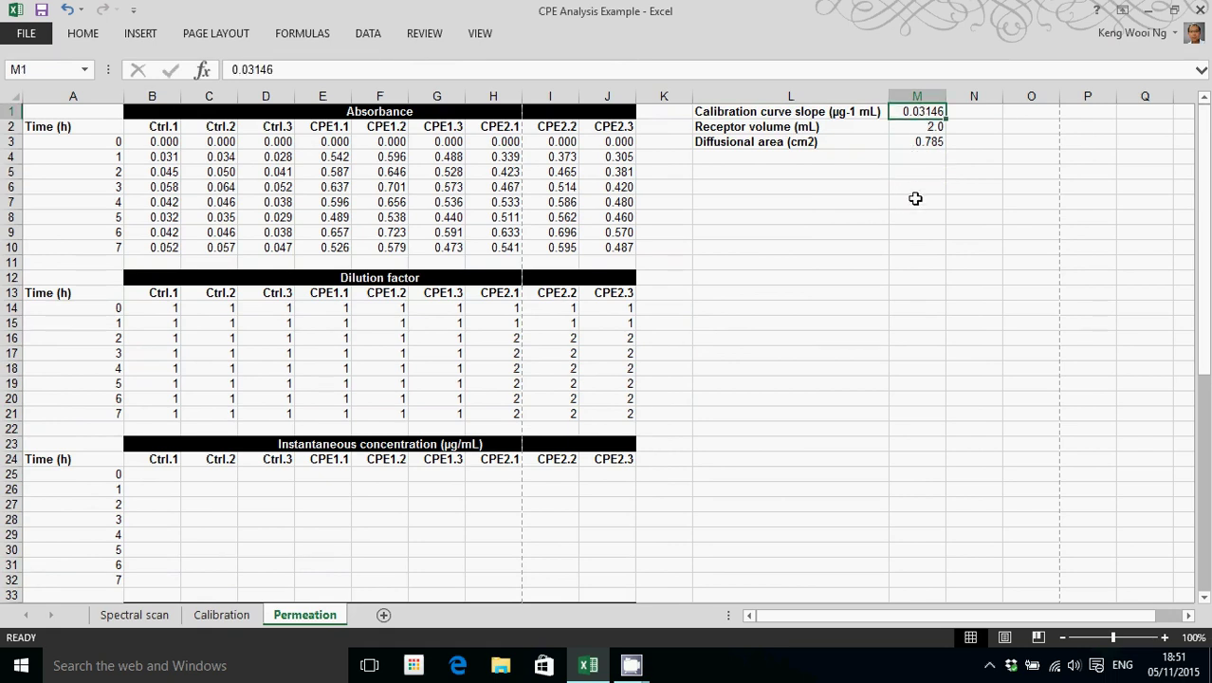
click(914, 126)
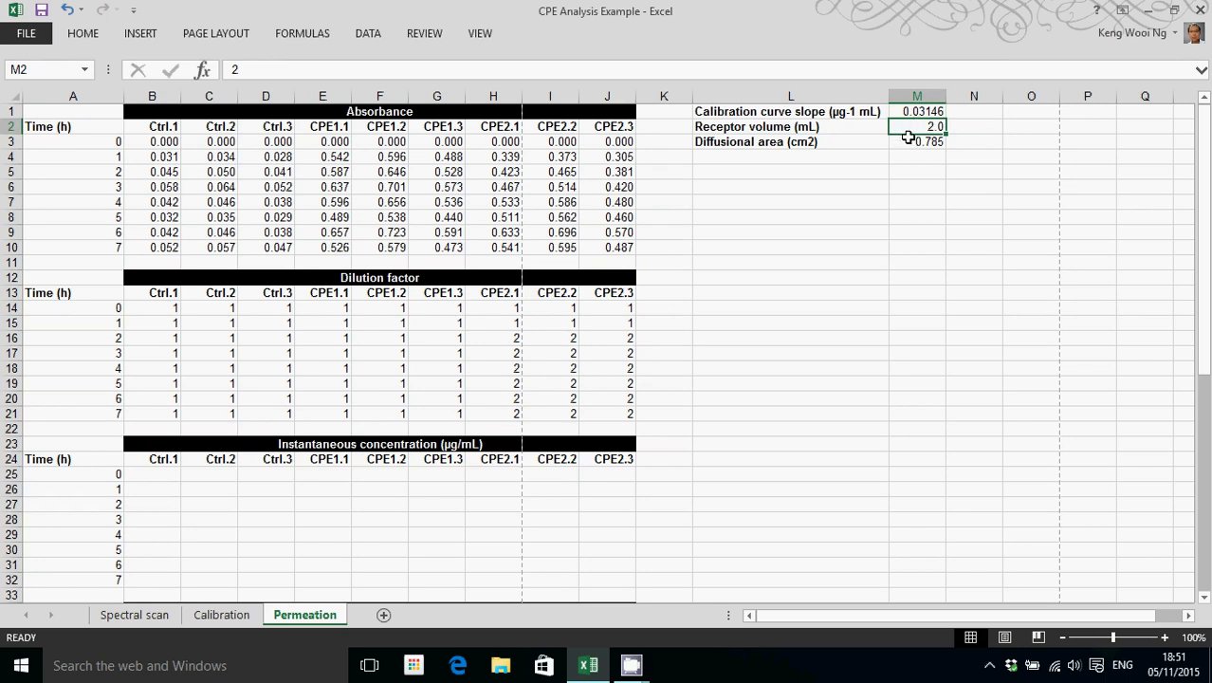
click(907, 139)
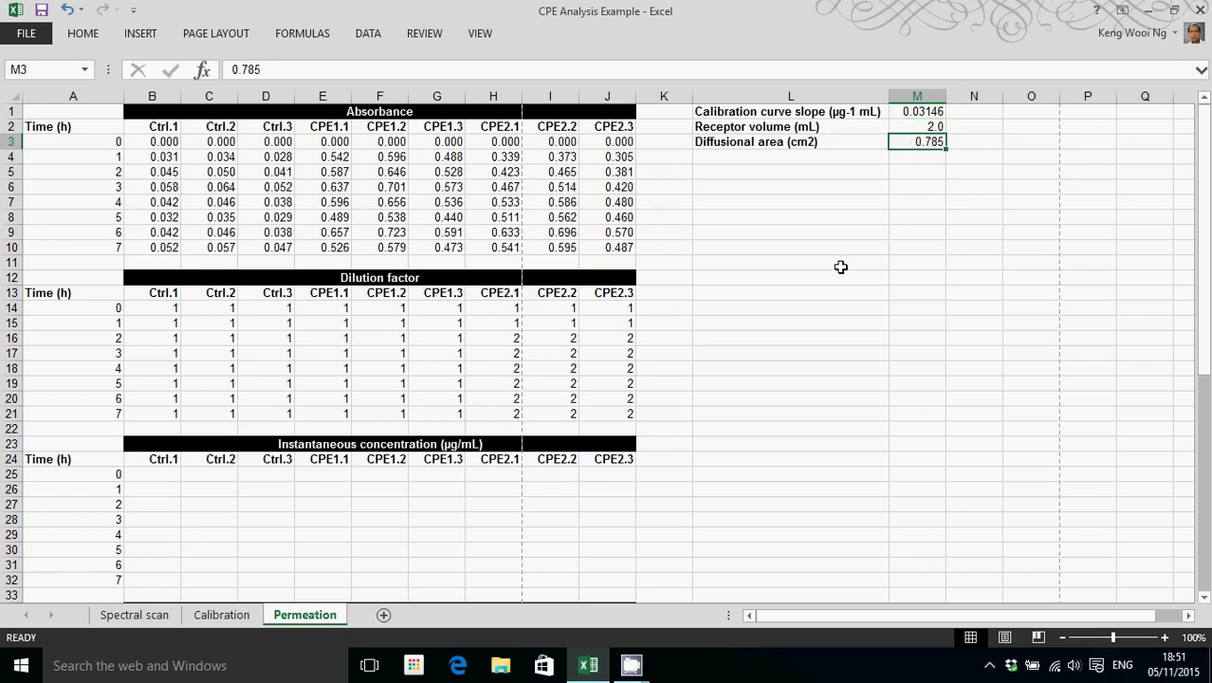
scroll(806, 298, down, 3)
scroll(806, 299, up, 3)
drag(738, 112, 896, 112)
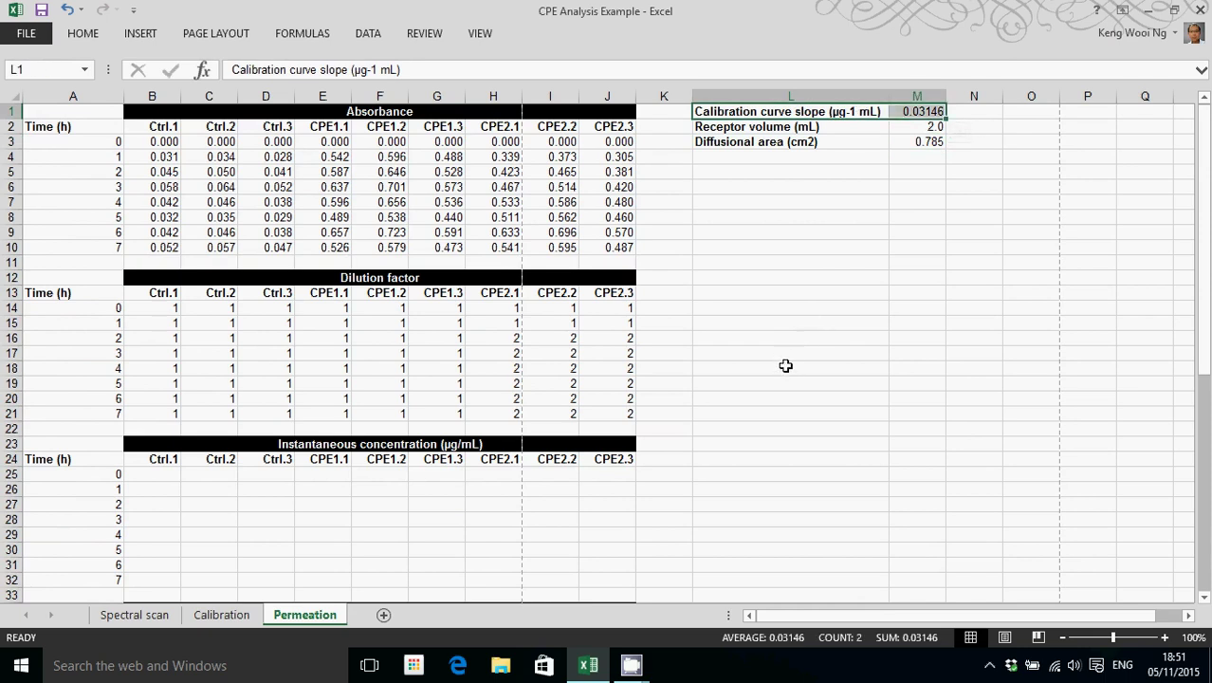
Enter the formula =B3/M1 in B25 to calculate the instantaneous concentration of Ctrl.1 at 0 h
click(158, 475)
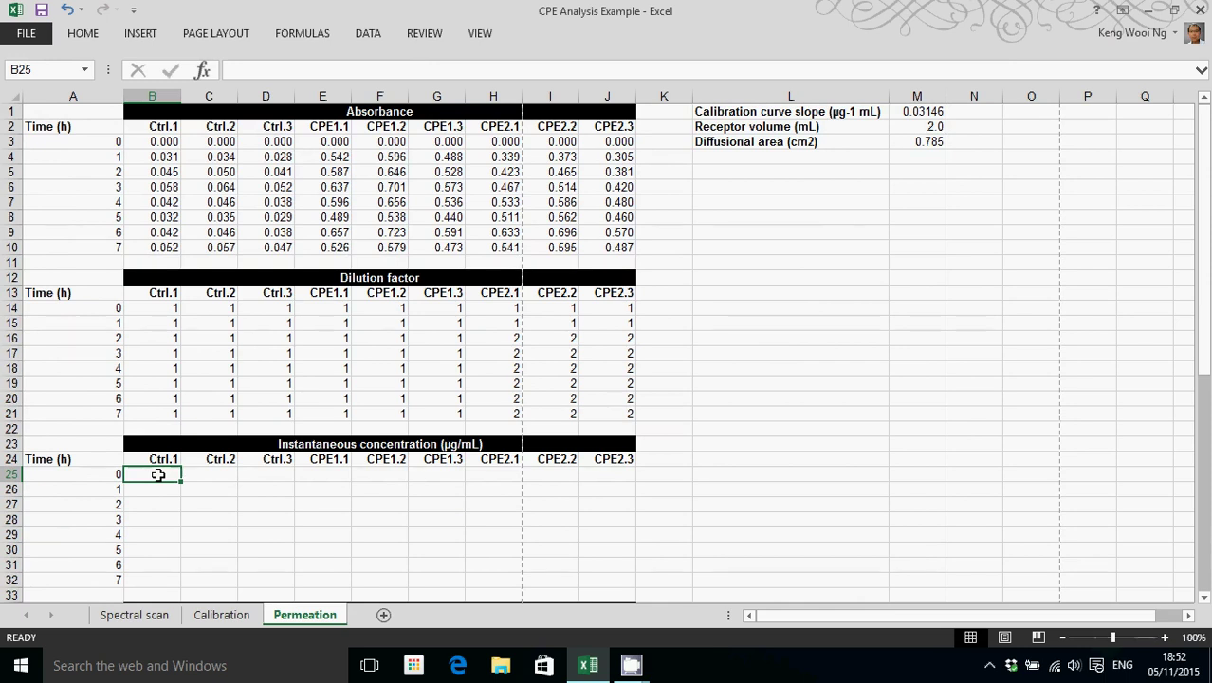
text(=)
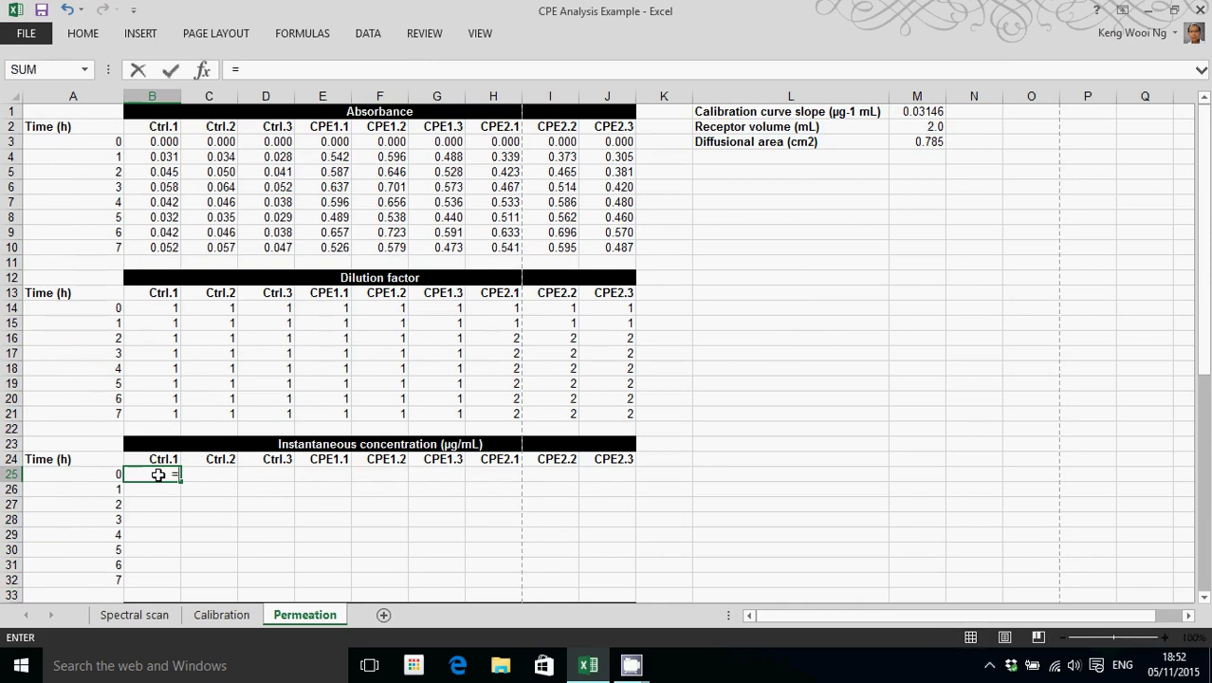
click(160, 143)
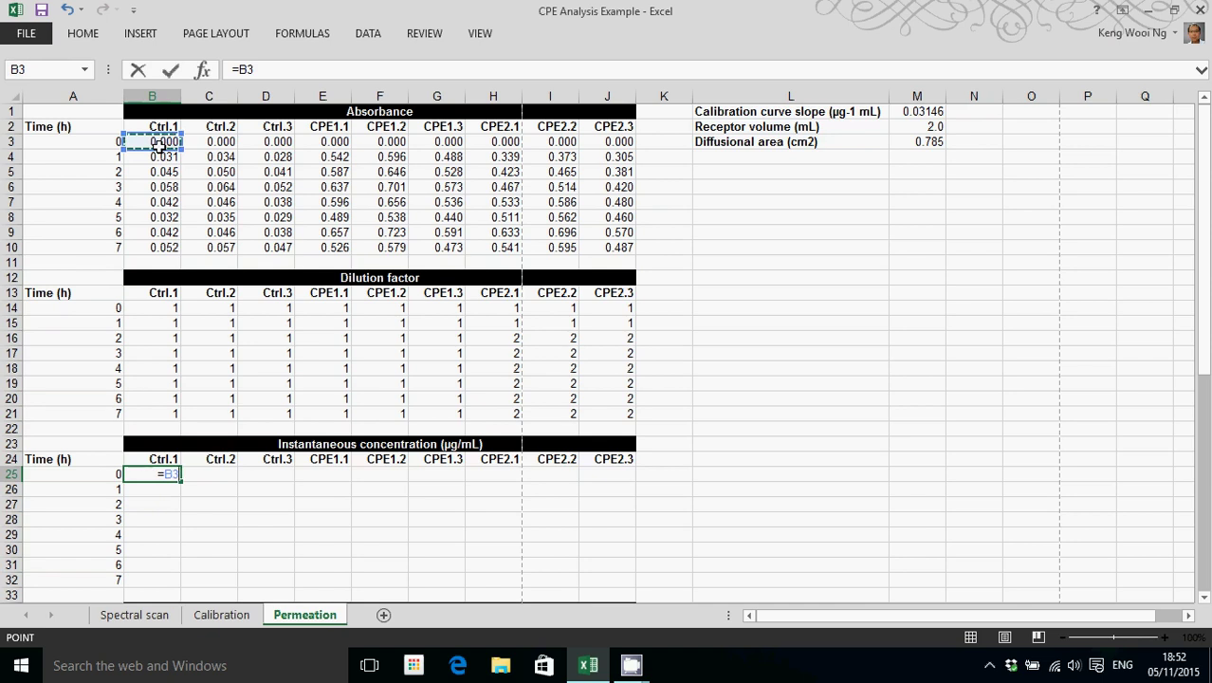
text(/)
click(921, 112)
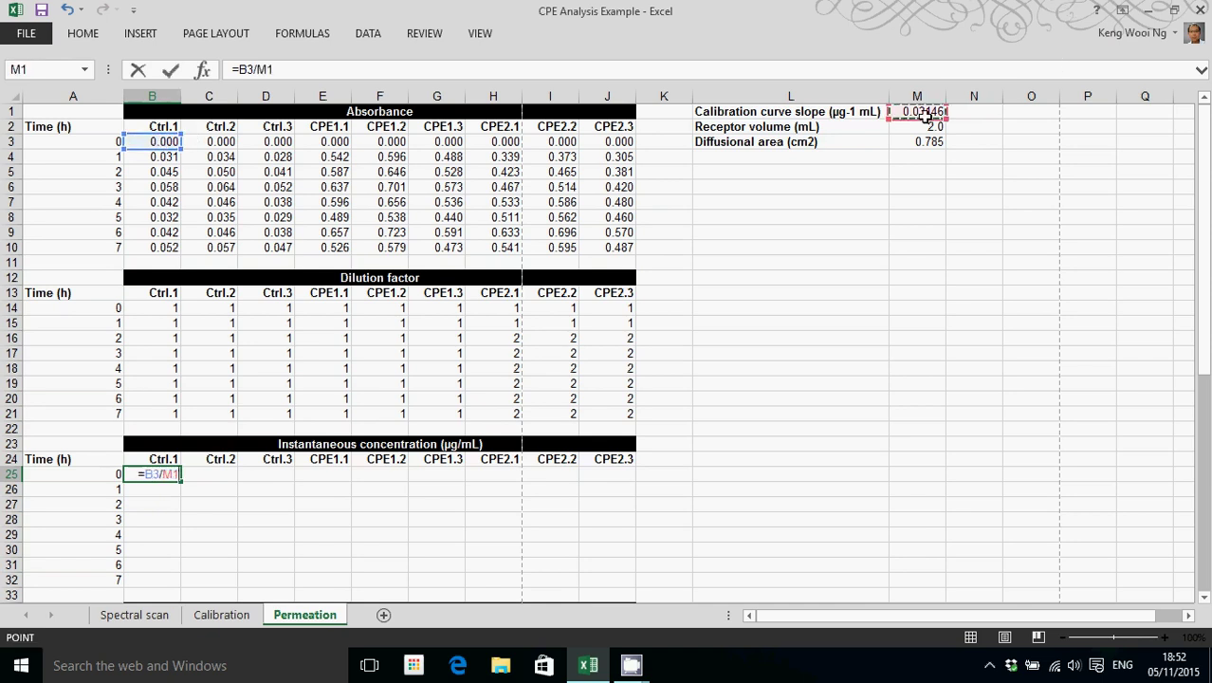
key(Return)
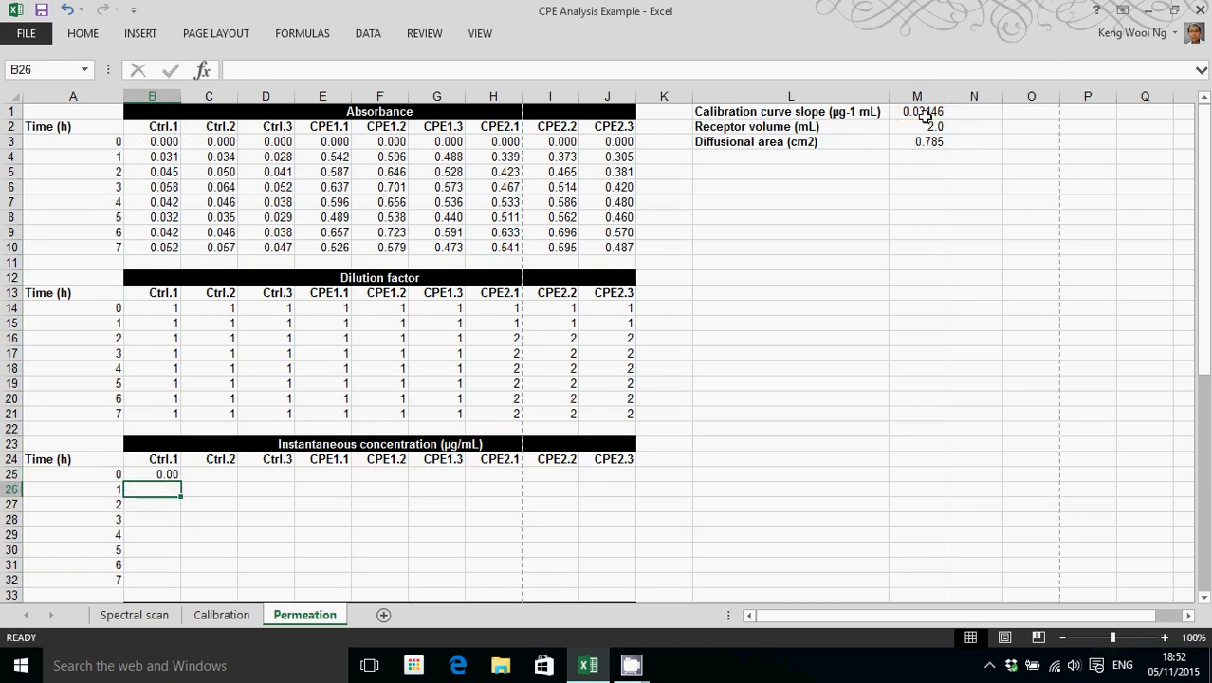
Try to fill the B25 concentration formula down the Ctrl.1 column to B32
click(163, 476)
drag(179, 482, 173, 581)
scroll(203, 514, down, 1)
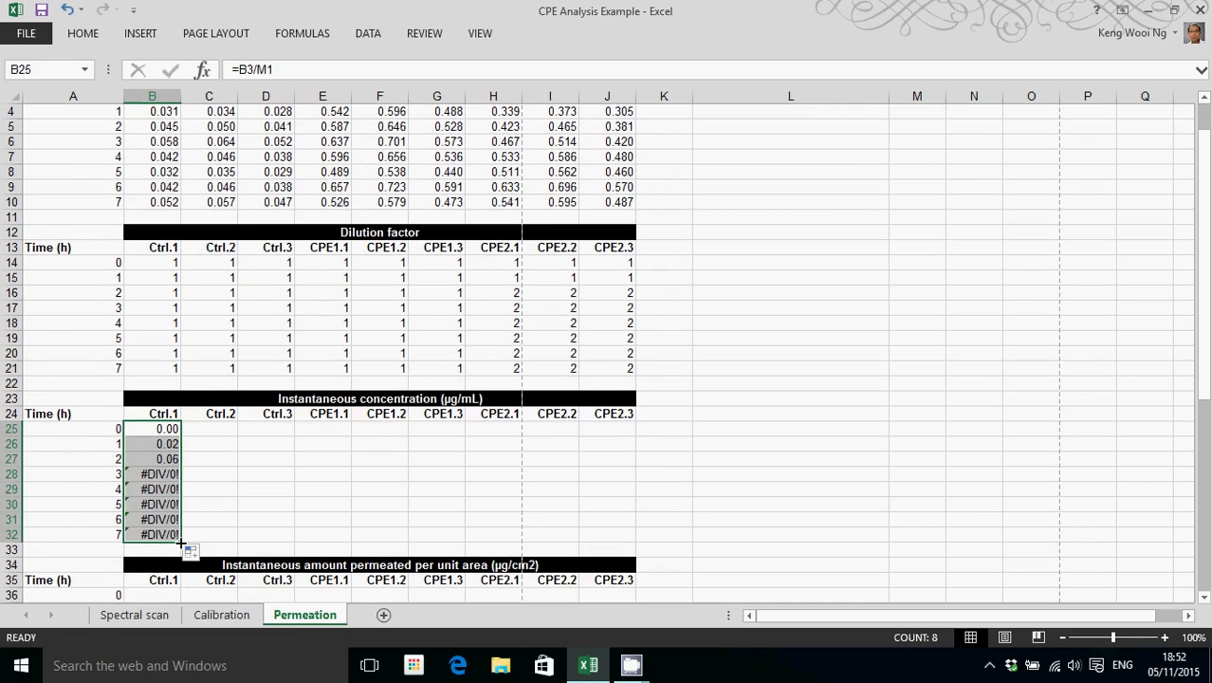
Make the calibration slope reference absolute in B25 so the formula reads =B3/$M$1
click(156, 443)
click(161, 428)
click(253, 70)
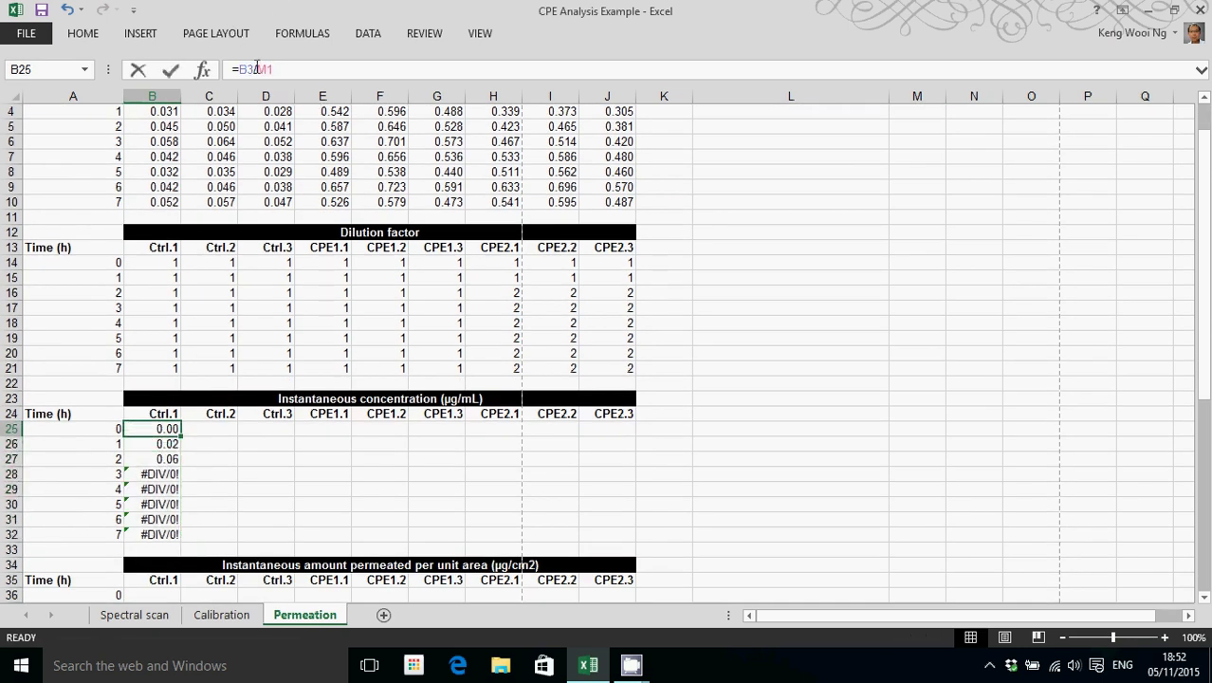
key(F4)
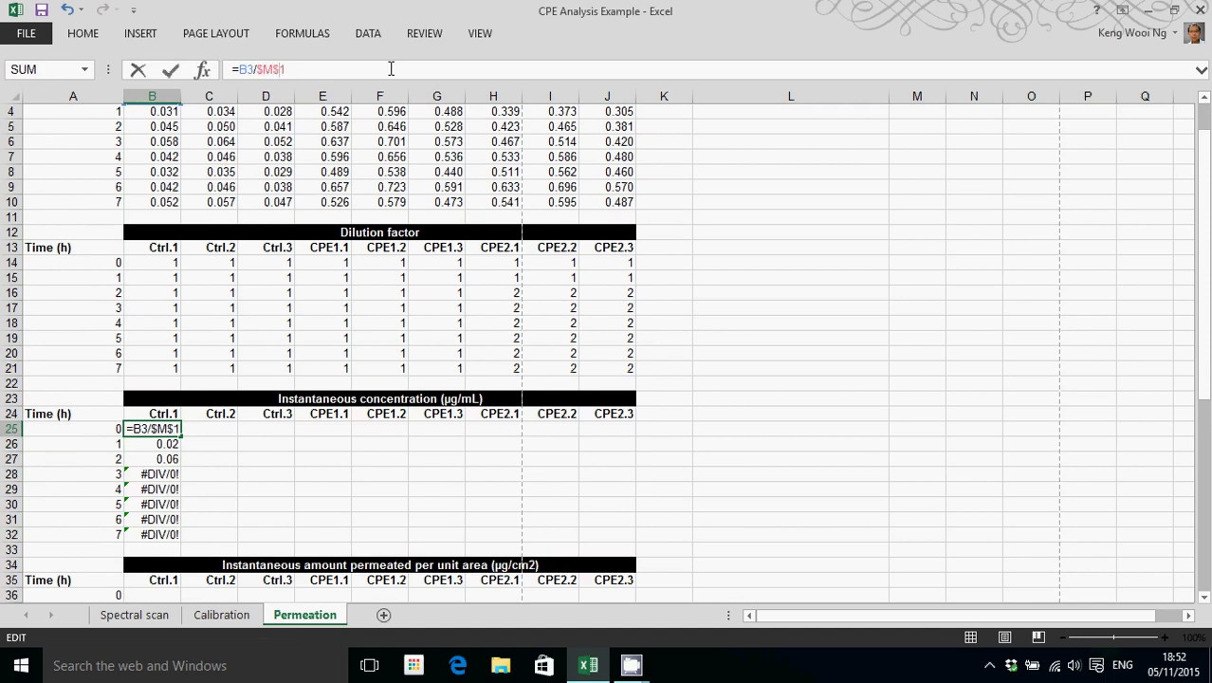
key(Return)
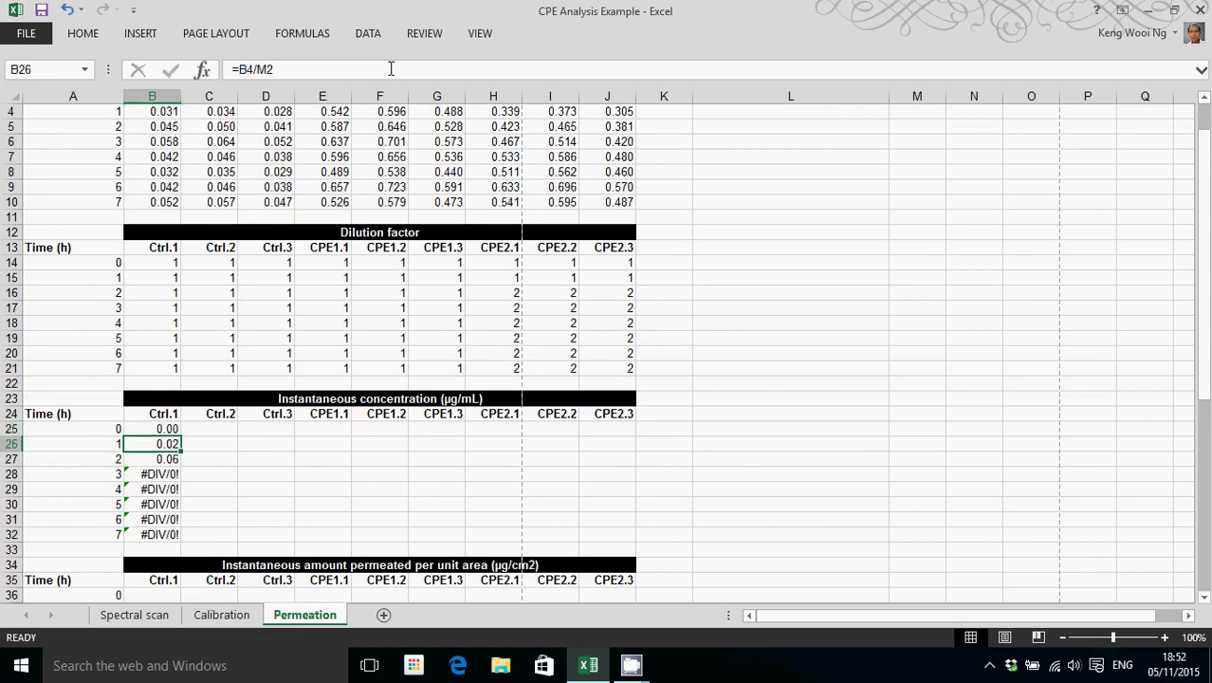
Fill the B25 formula across the whole instantaneous concentration table to J32, and select the filled range
click(163, 429)
drag(180, 435, 623, 498)
click(703, 389)
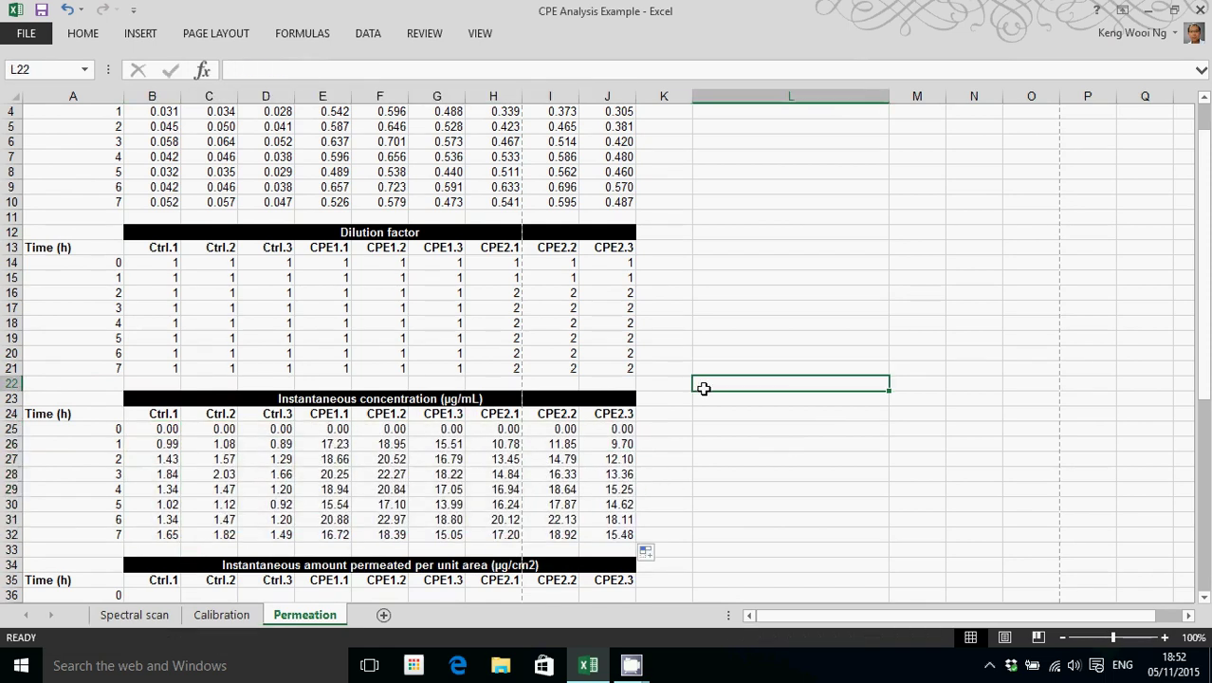
scroll(703, 389, down, 3)
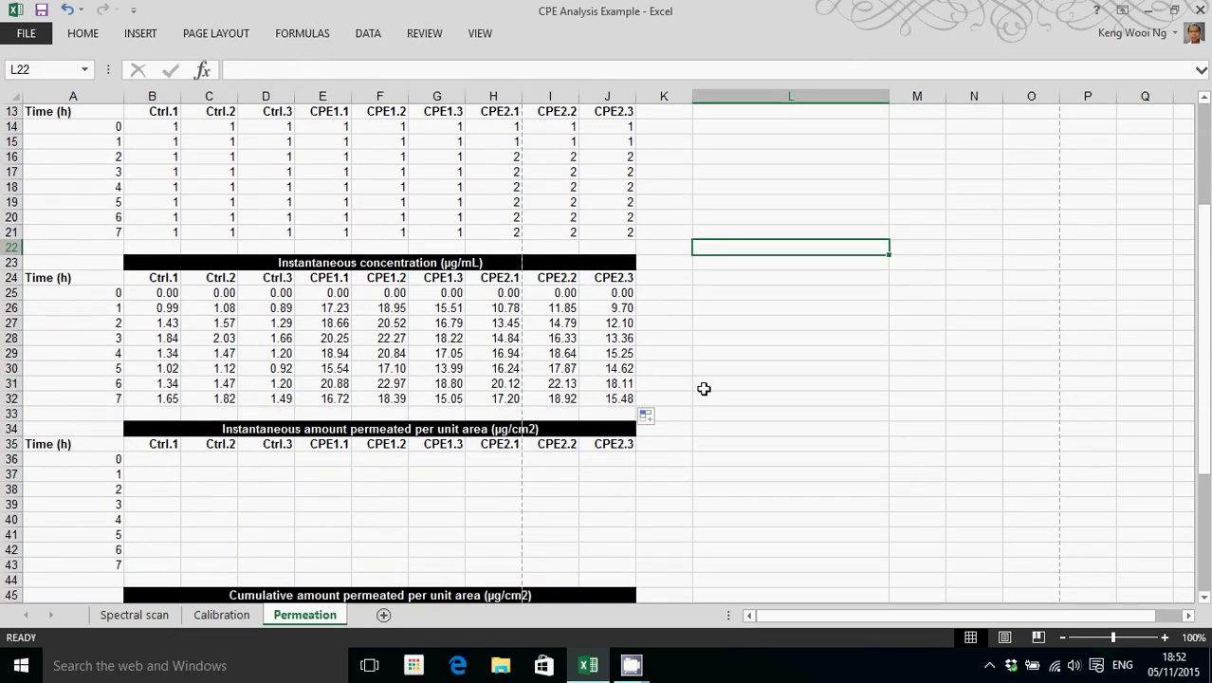
drag(146, 298, 605, 399)
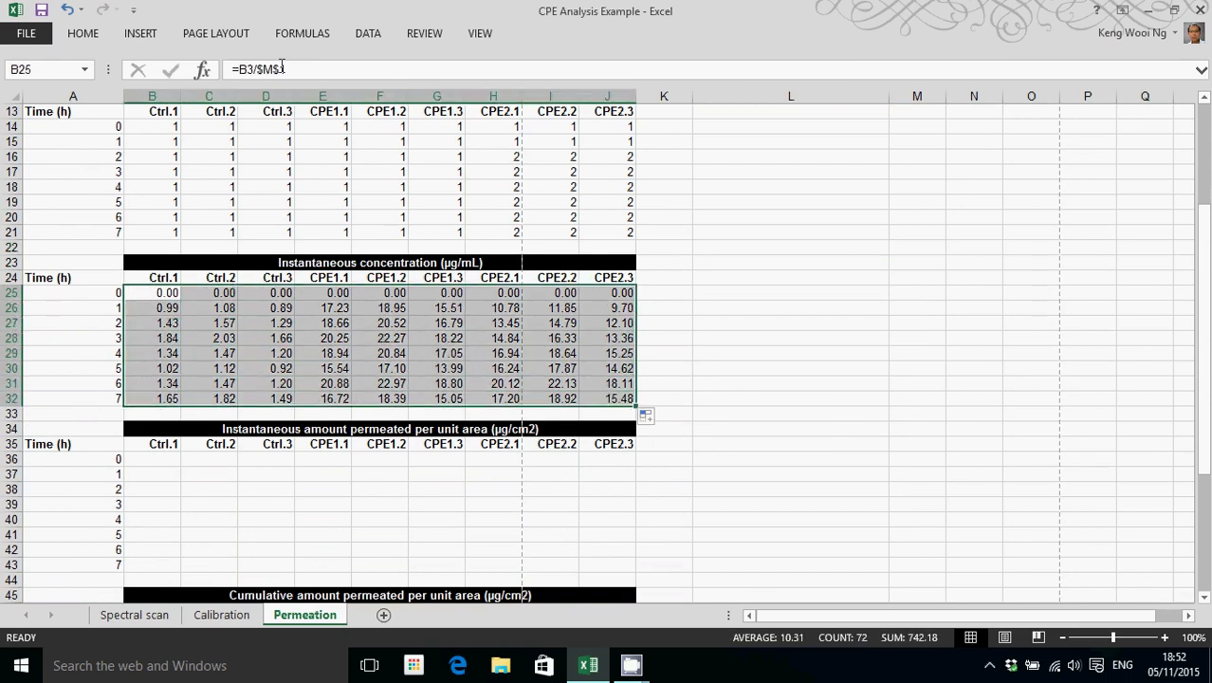
Review the receptor volume, diffusional area and dilution factors needed for the amount permeated per unit area
click(163, 464)
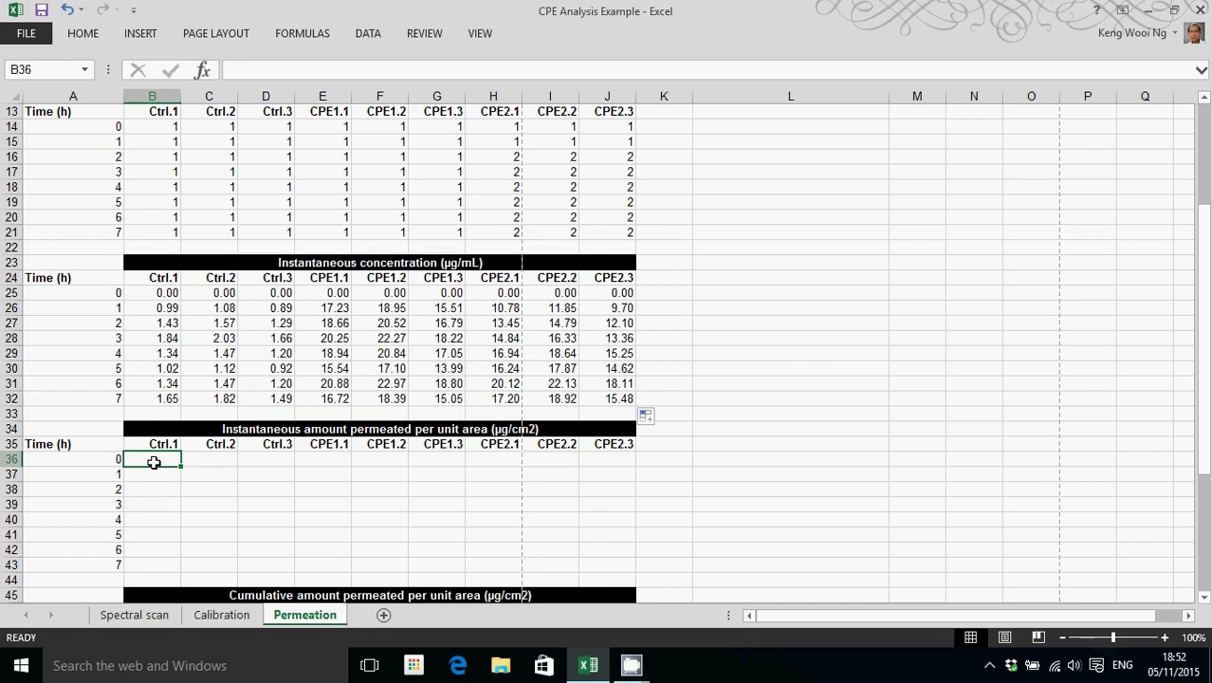
scroll(154, 462, up, 4)
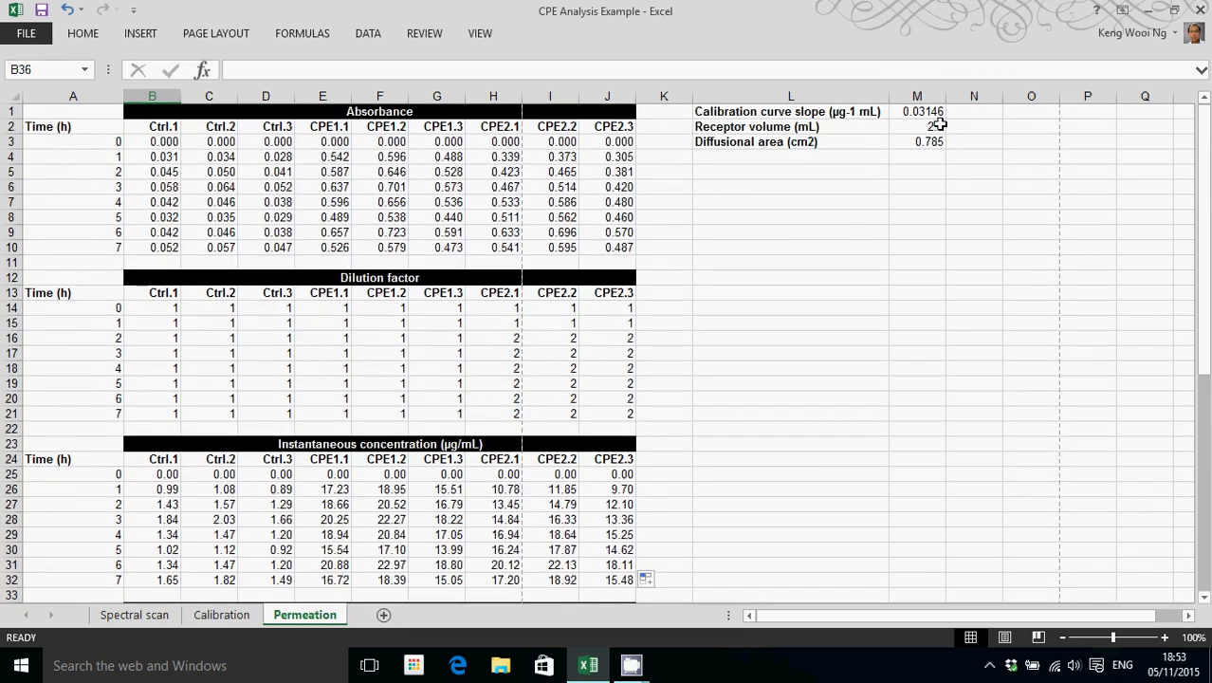
click(938, 125)
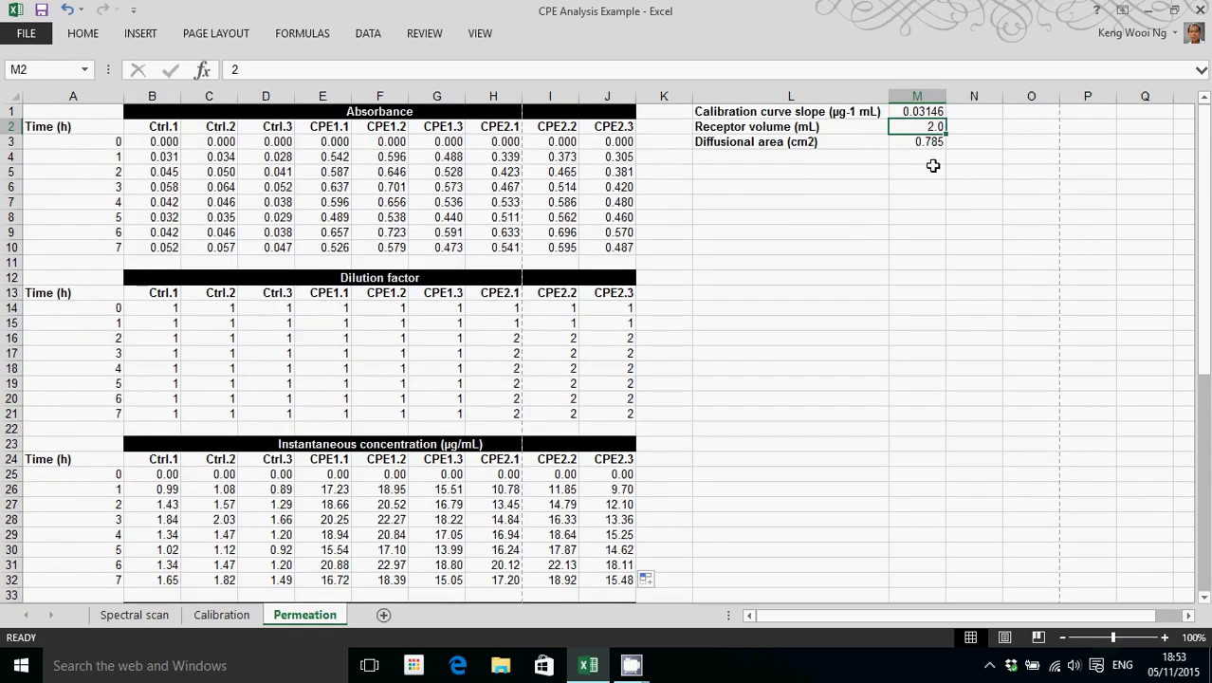
click(928, 141)
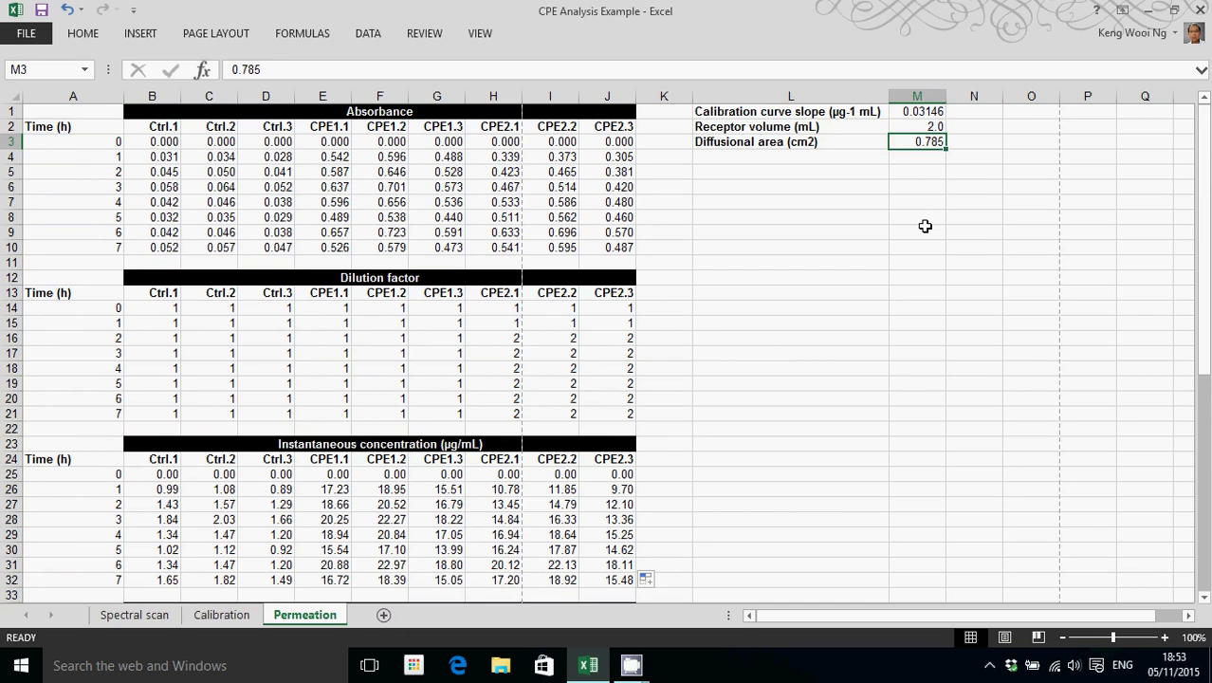
drag(153, 308, 626, 417)
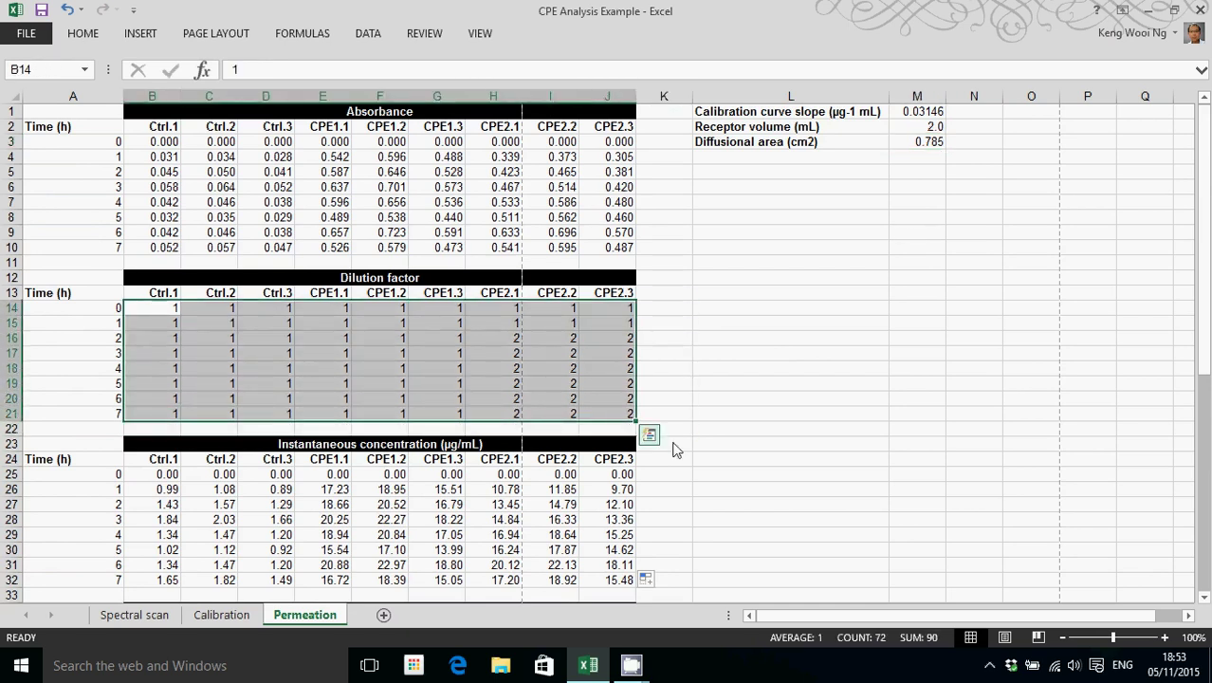
click(675, 450)
Enter the time 0 Ctrl.1 amount permeated per unit area in B36 with the formula =B25*M2*B14/M3
scroll(683, 447, down, 4)
click(151, 459)
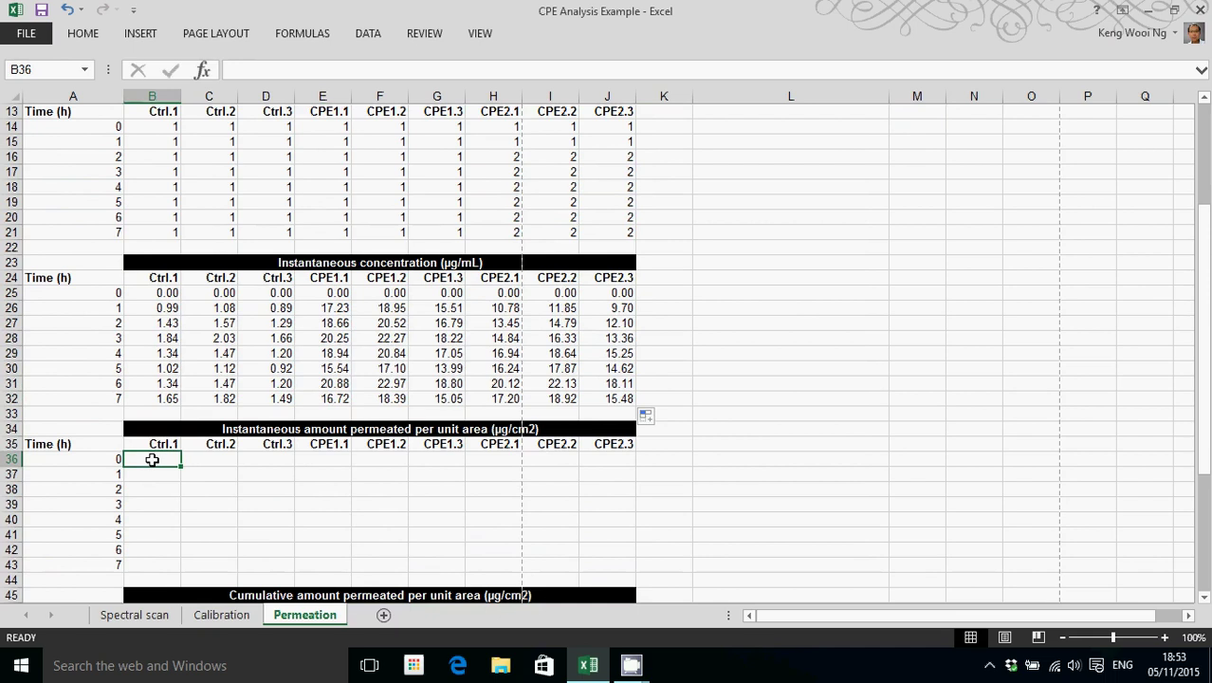
text(=)
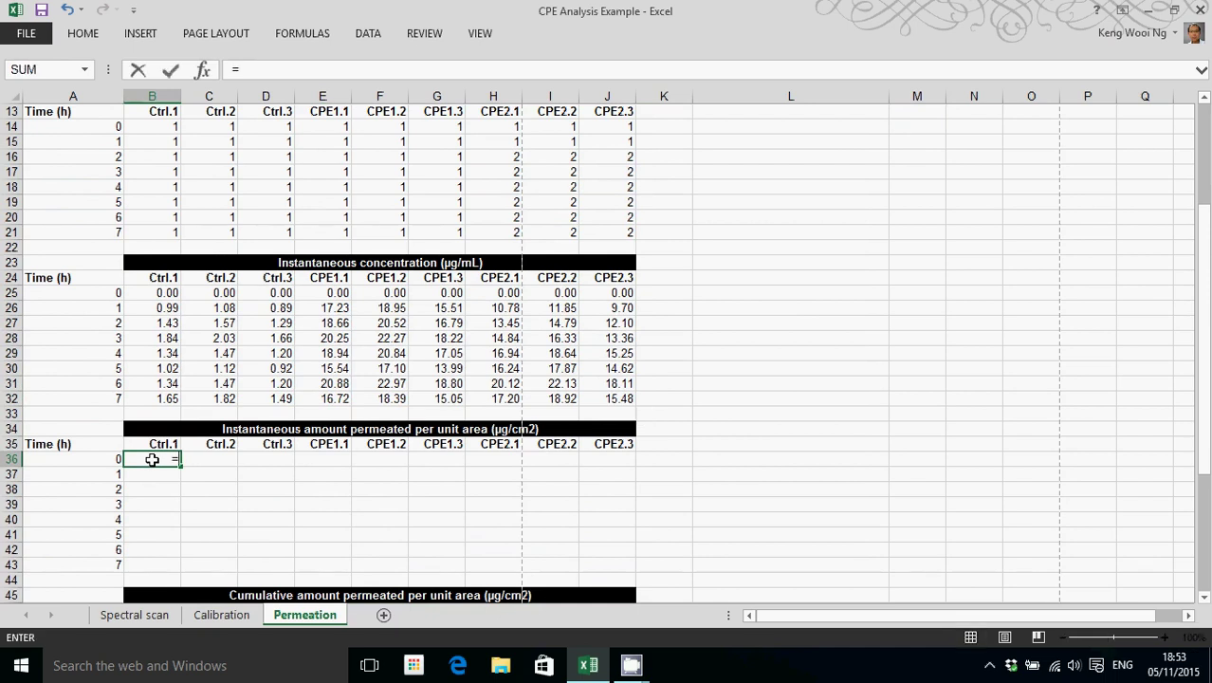
click(164, 296)
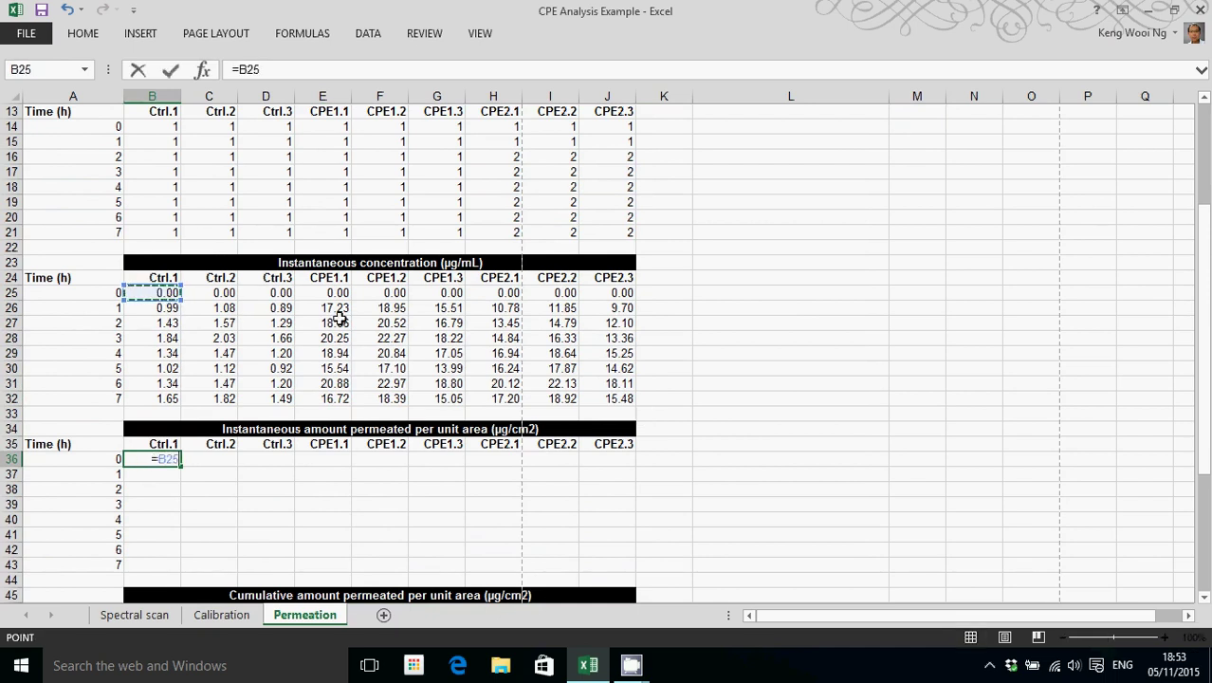
text(*)
scroll(969, 237, up, 4)
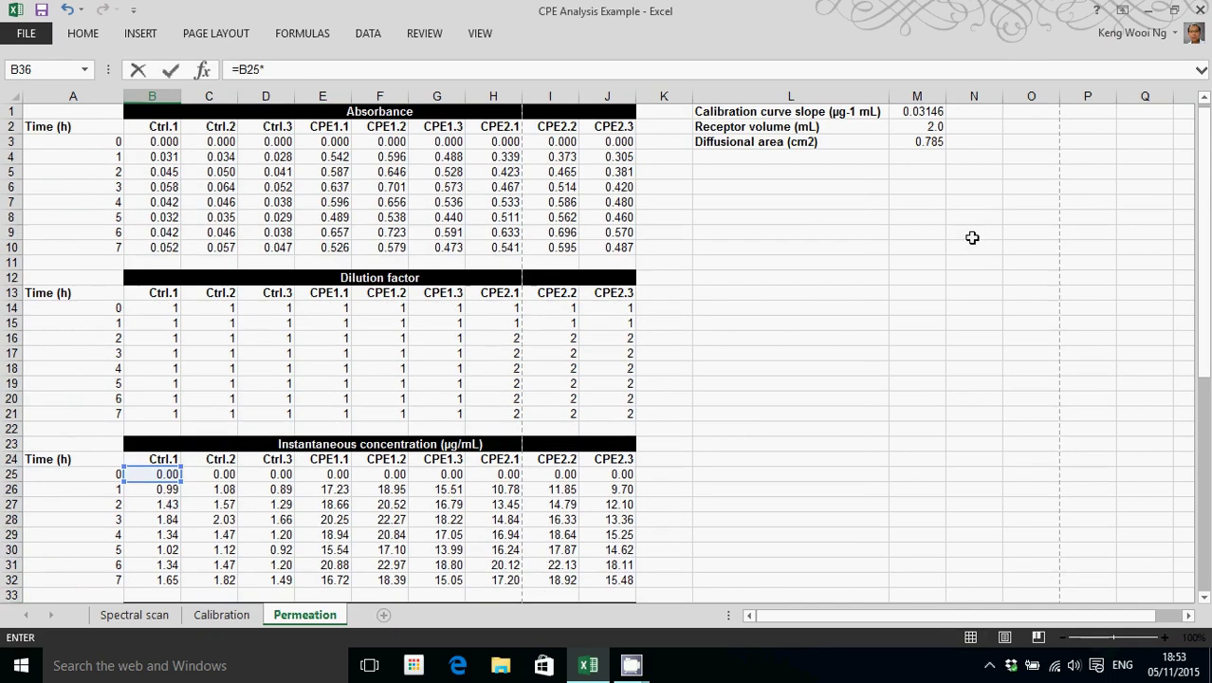
click(924, 125)
text(*)
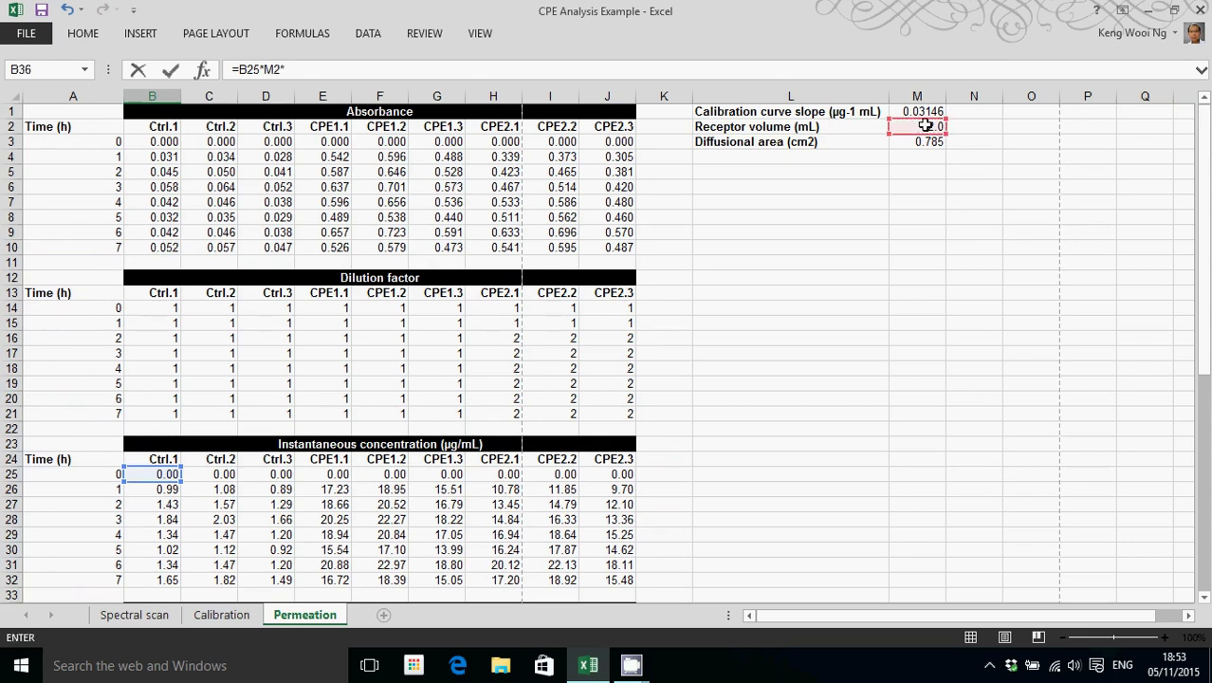
click(161, 310)
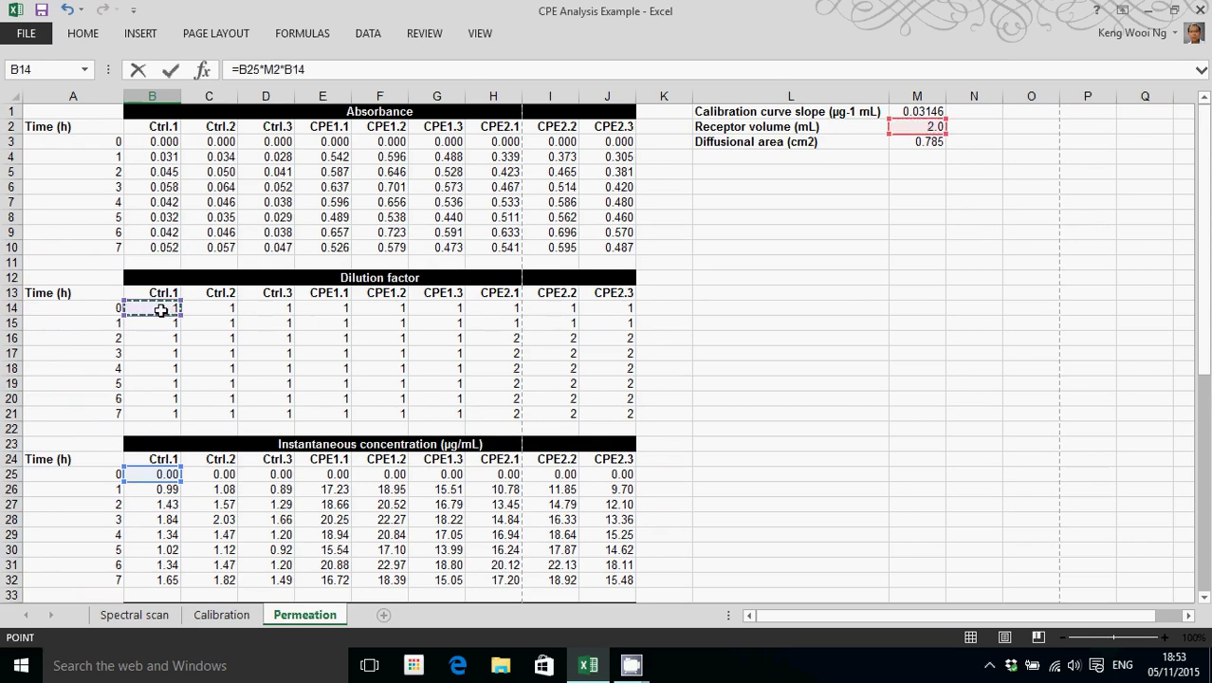
text(/)
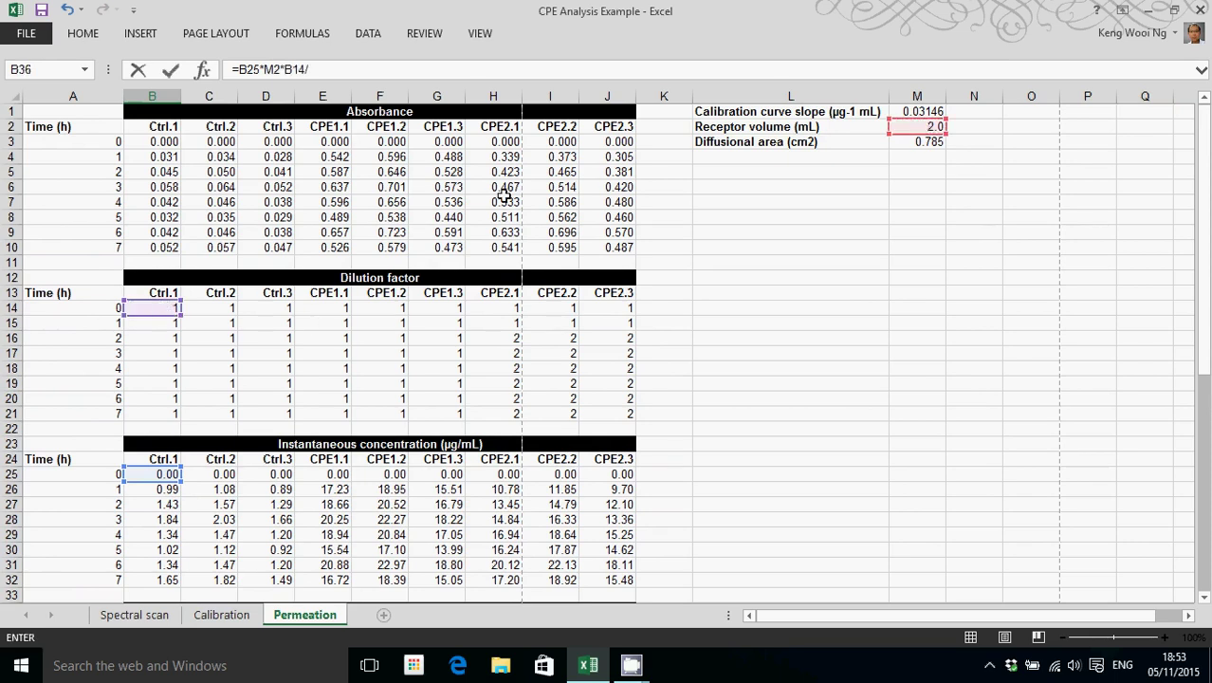
click(923, 142)
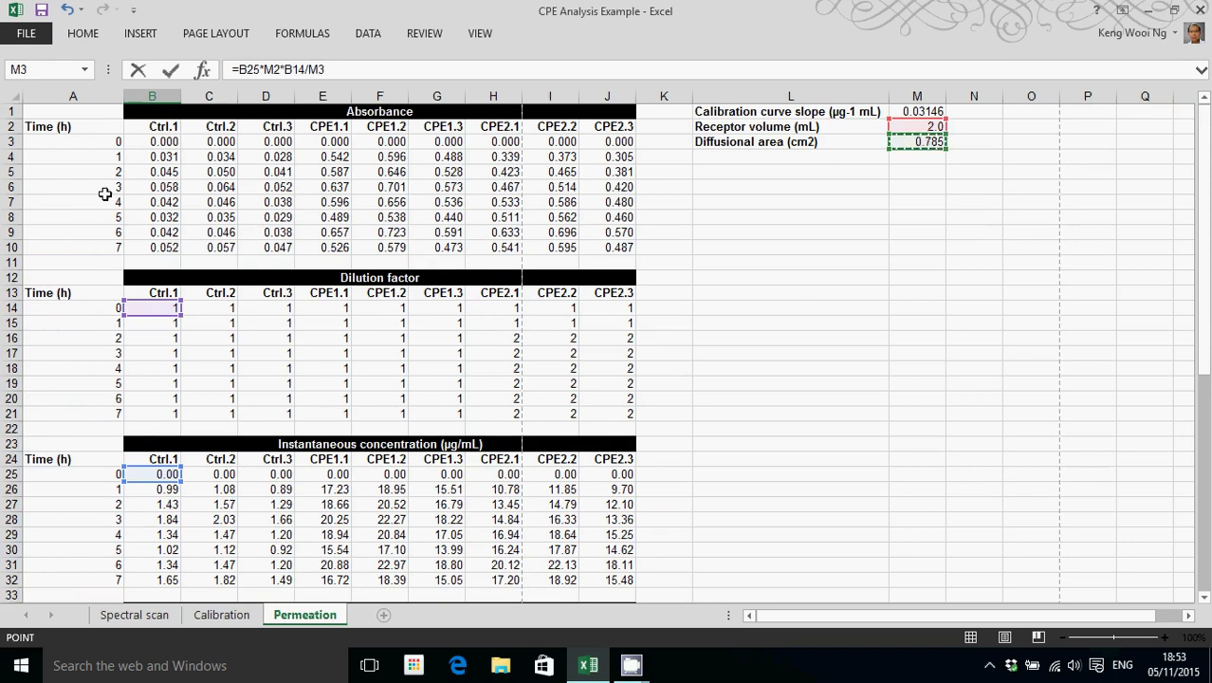
Make the receptor volume and diffusional area references absolute in B36 so the formula reads =B25*$M$2*B14/$M$3
click(263, 69)
text($M)
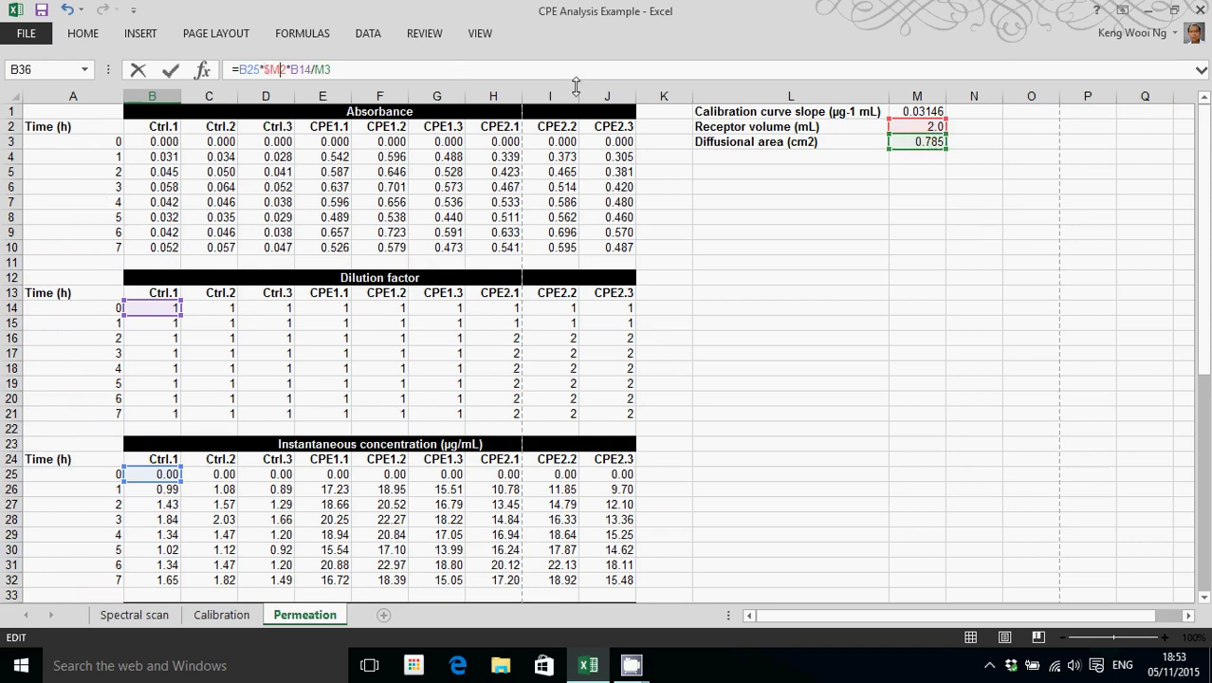
text($)
key(Right)
key(Return)
Fill the B36 formula across the whole instantaneous amount permeated per unit area table to J43
scroll(581, 252, down, 4)
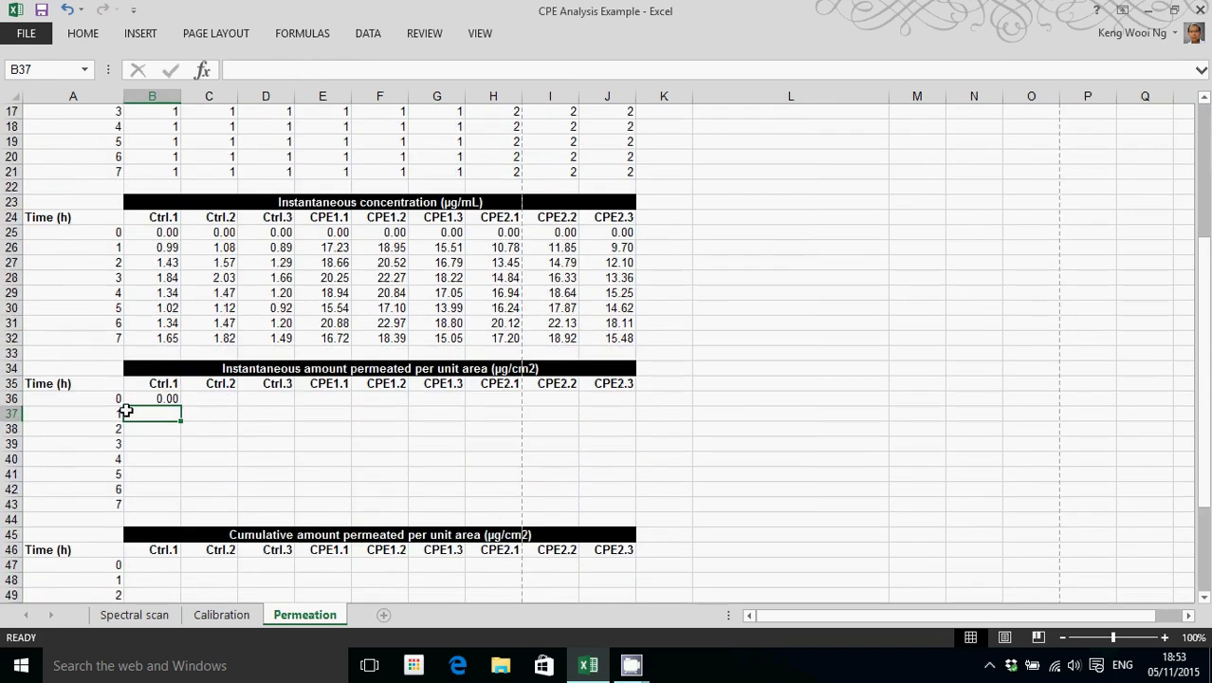
click(175, 400)
drag(182, 408, 626, 469)
click(728, 429)
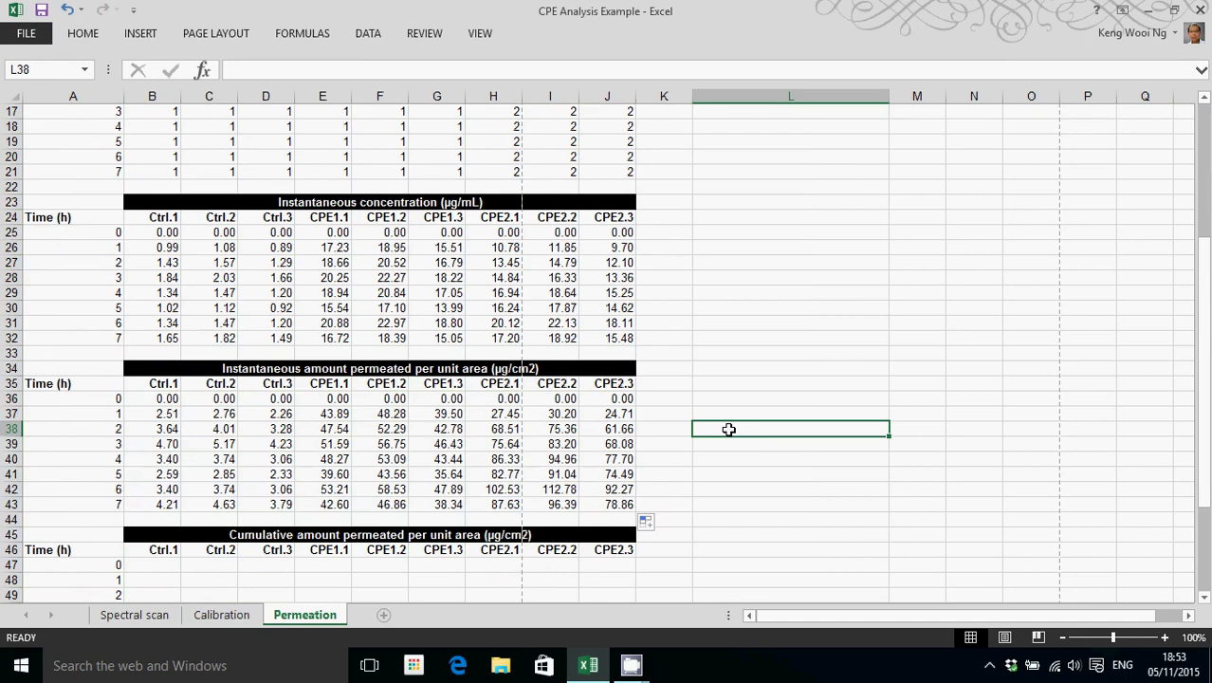
Enter =B36 in B47 as the time 0 Ctrl.1 cumulative amount permeated per unit area
scroll(728, 430, down, 3)
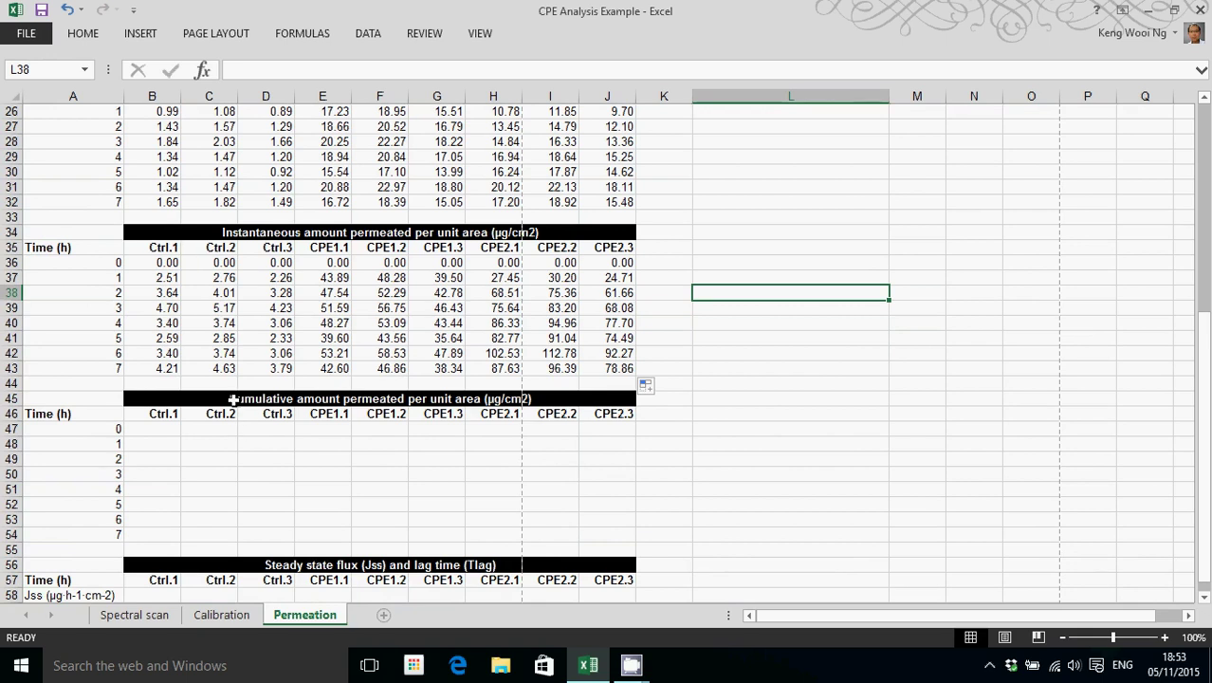
click(156, 432)
text(=)
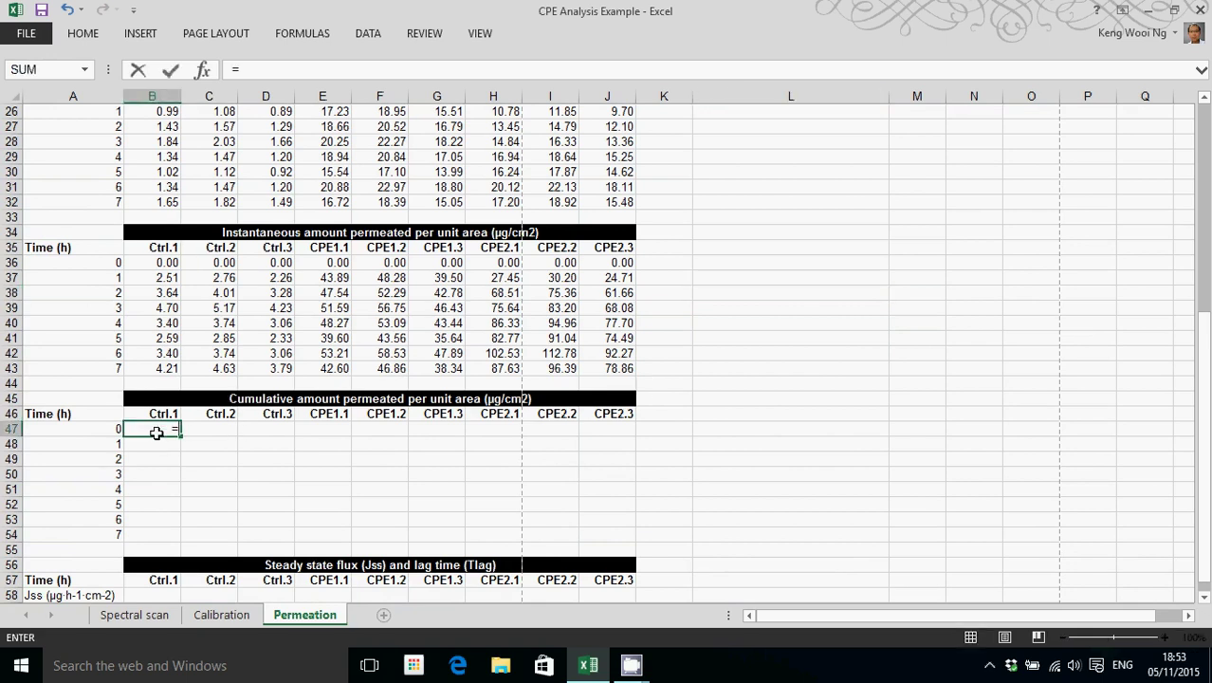
click(154, 263)
key(Return)
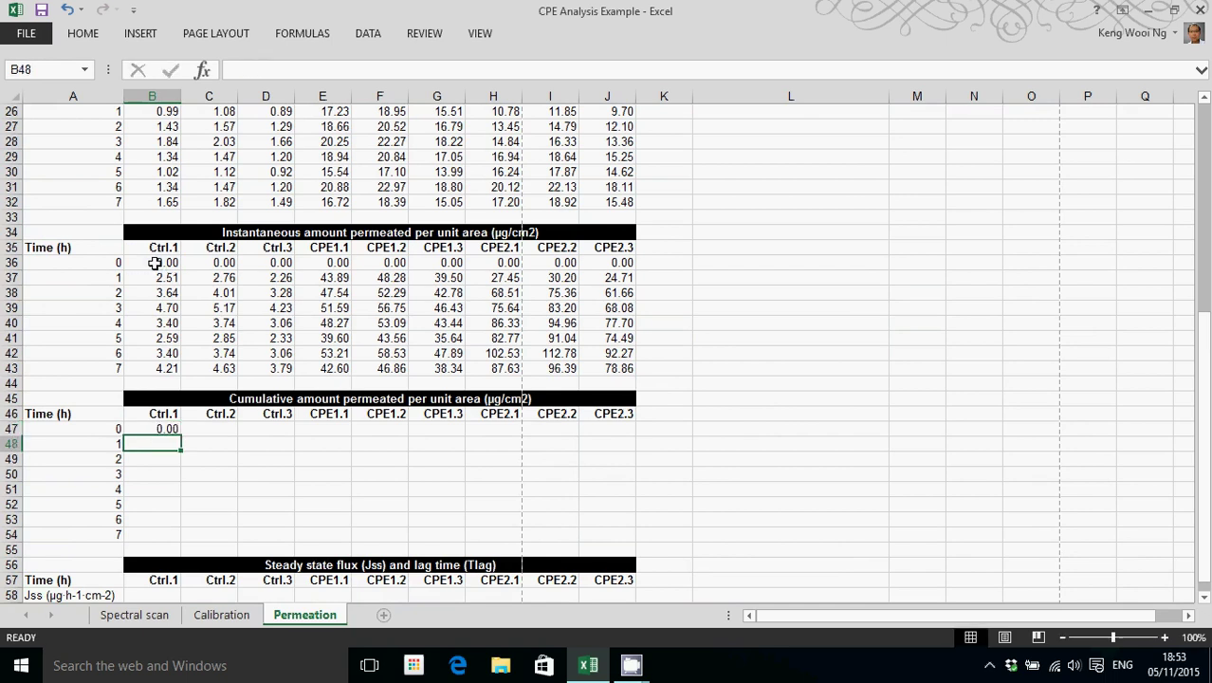
click(156, 430)
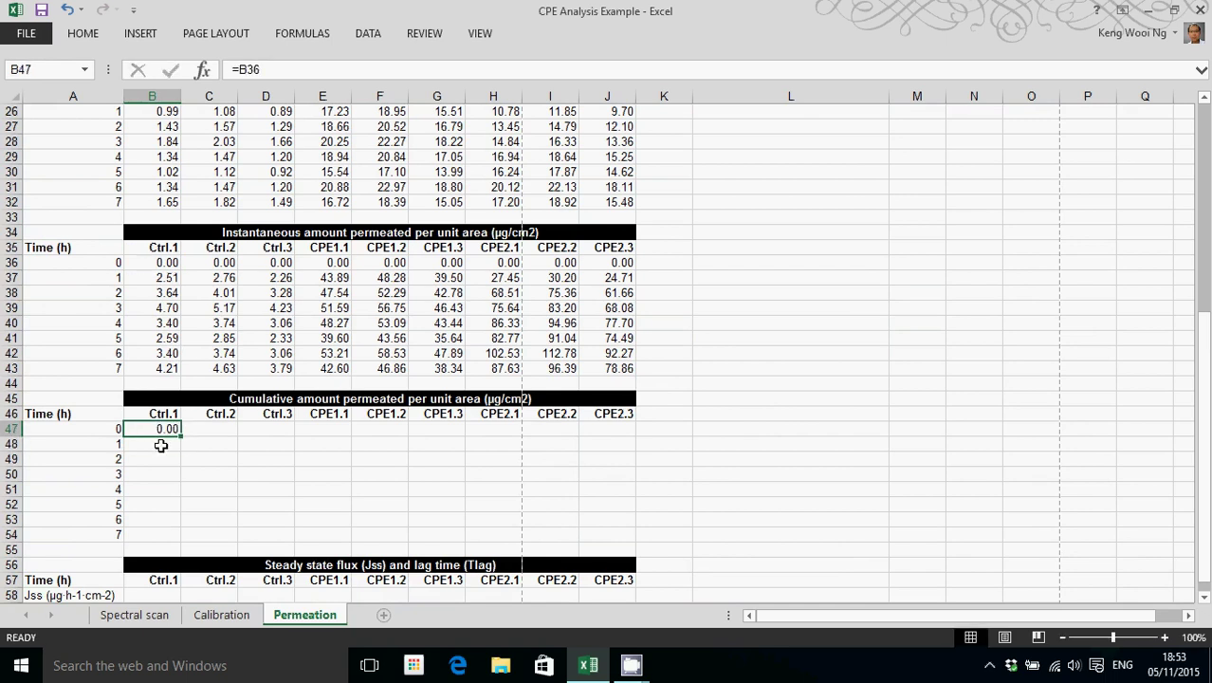
Enter =B37+B47 in B48 to add the 1 h Ctrl.1 instantaneous amount to the preceding cumulative amount
click(161, 444)
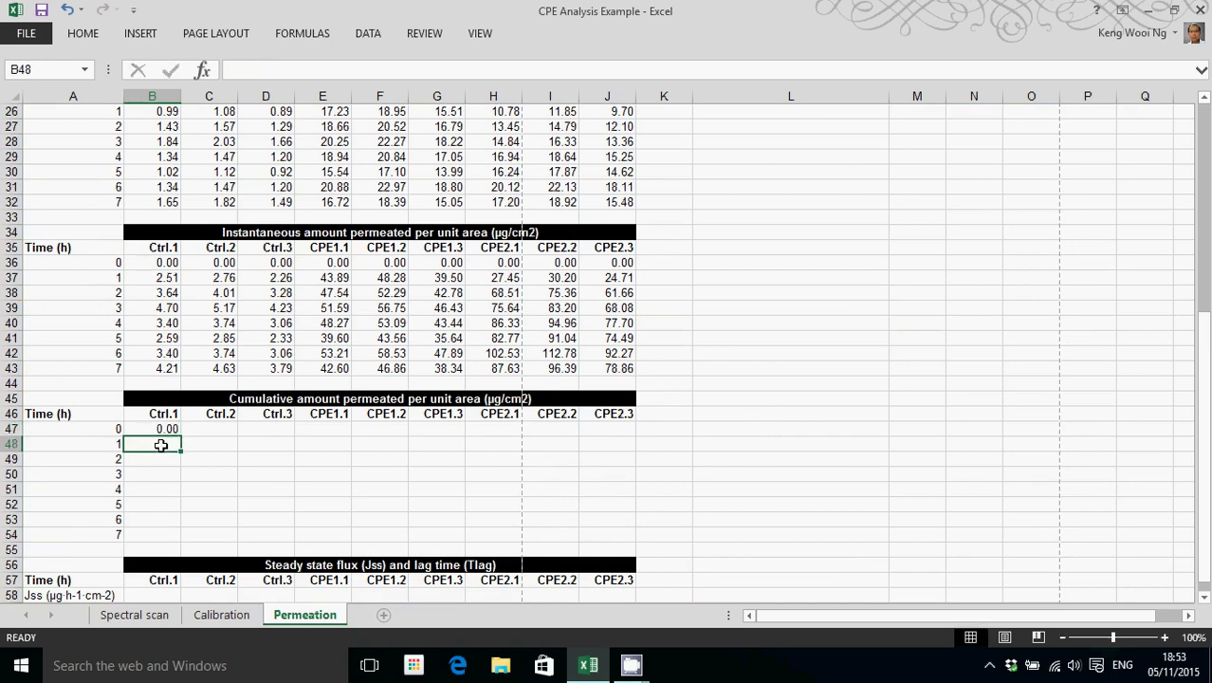
text(=)
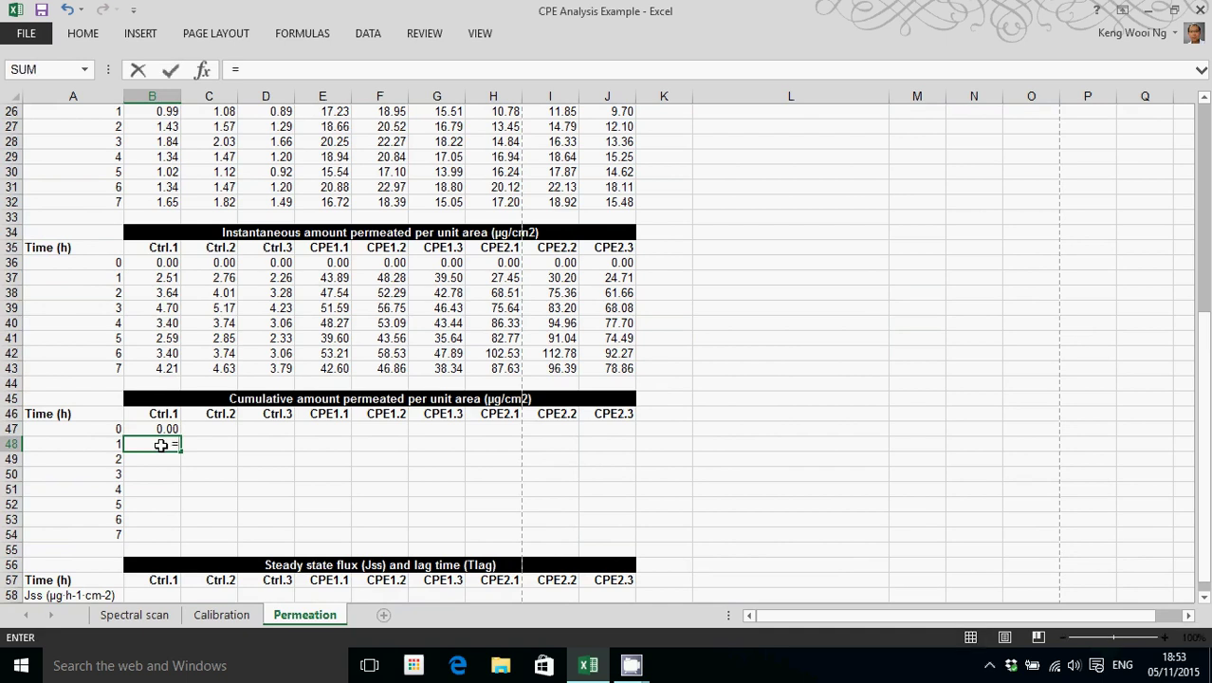
click(159, 279)
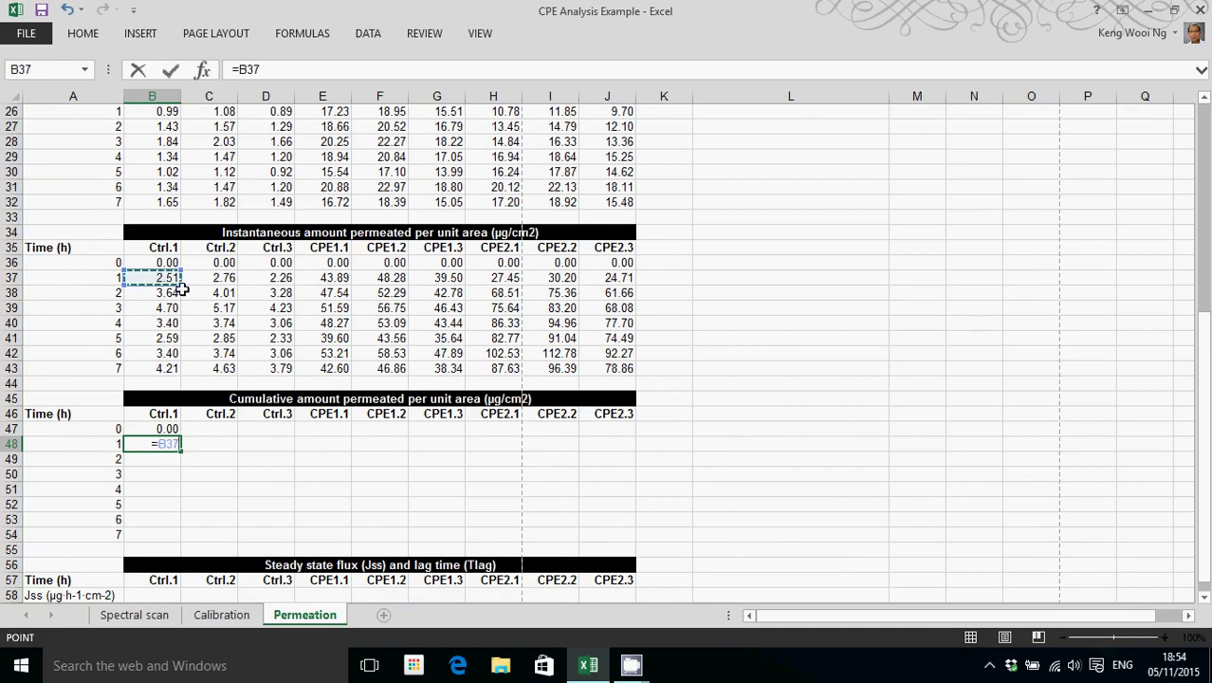
text(+)
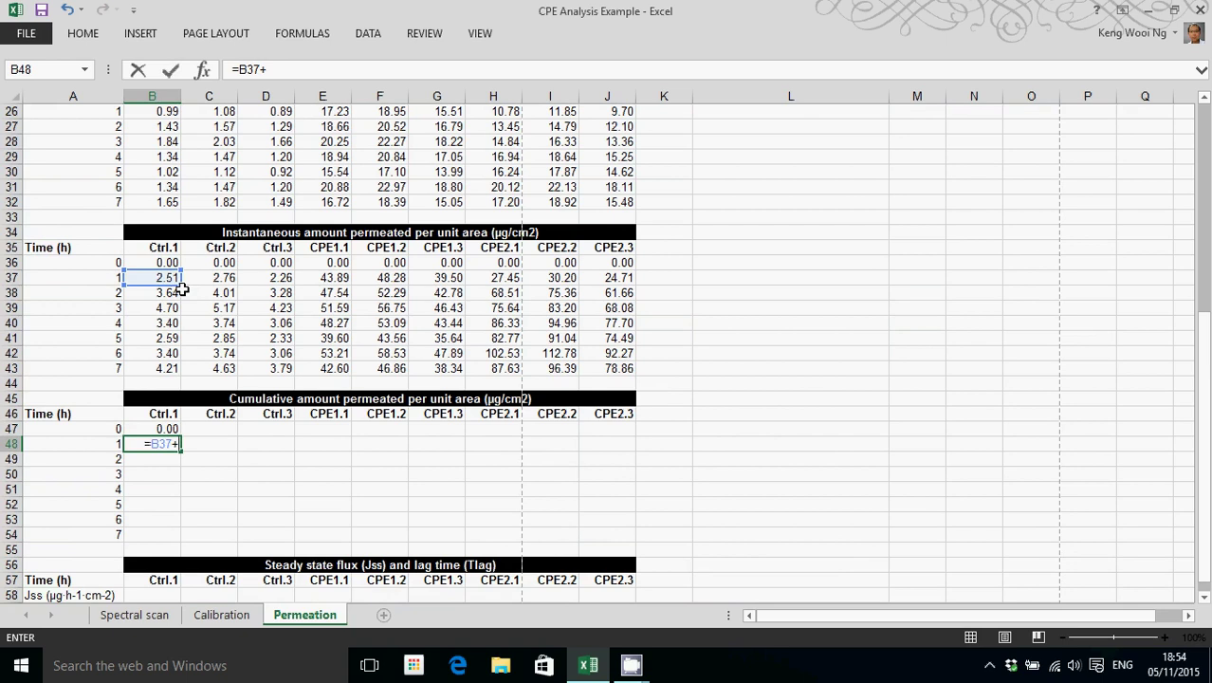
click(155, 430)
key(Return)
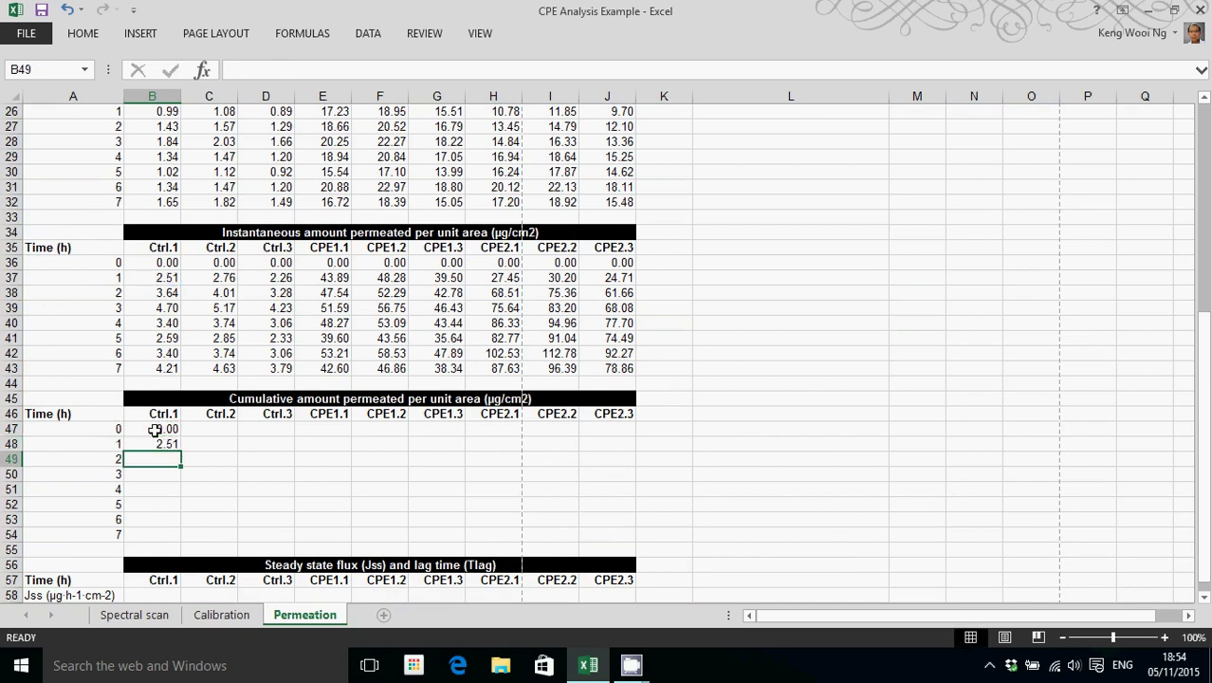
Fill the B48 formula down to B54, then fill the Ctrl.1 cumulative column B47:B54 across to column J
key(Up)
drag(180, 454, 180, 539)
drag(155, 429, 629, 502)
click(682, 490)
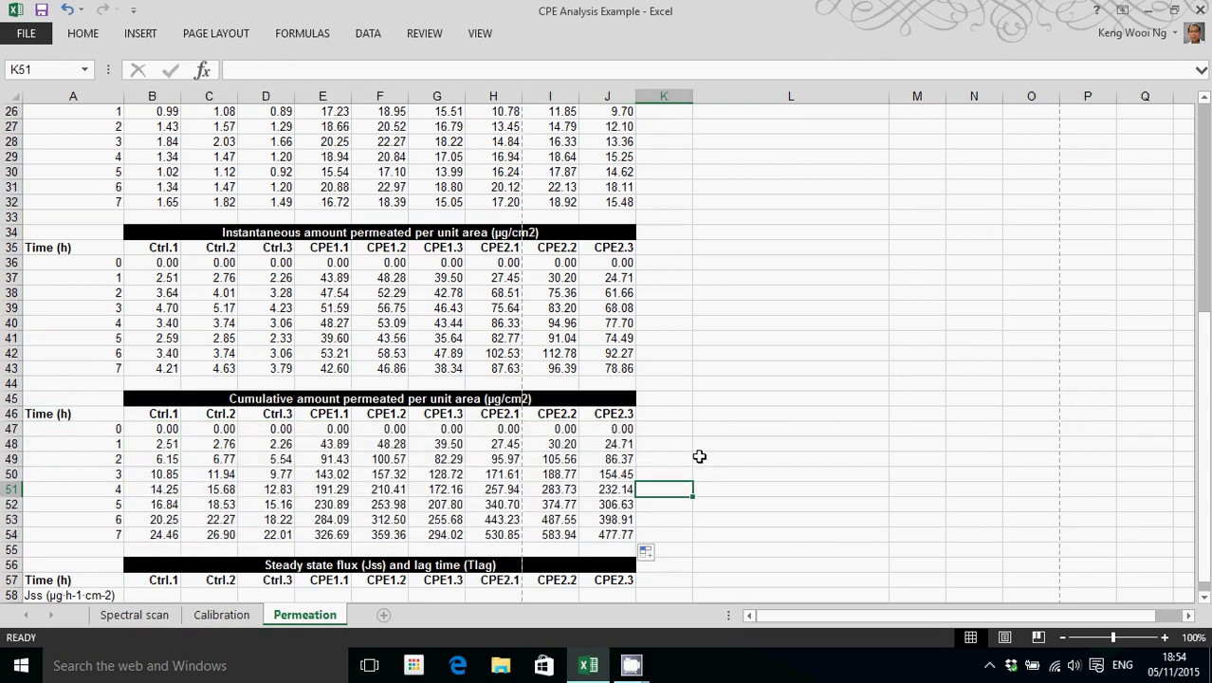
scroll(699, 455, down, 2)
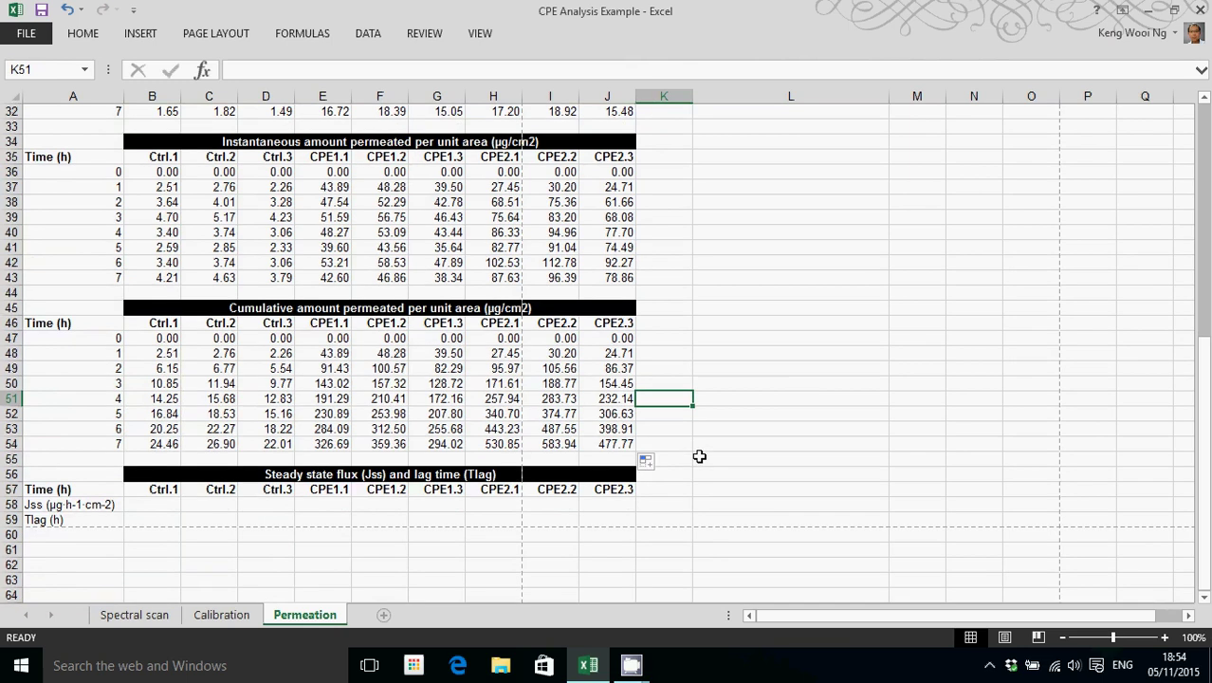
scroll(699, 455, up, 2)
scroll(698, 456, down, 2)
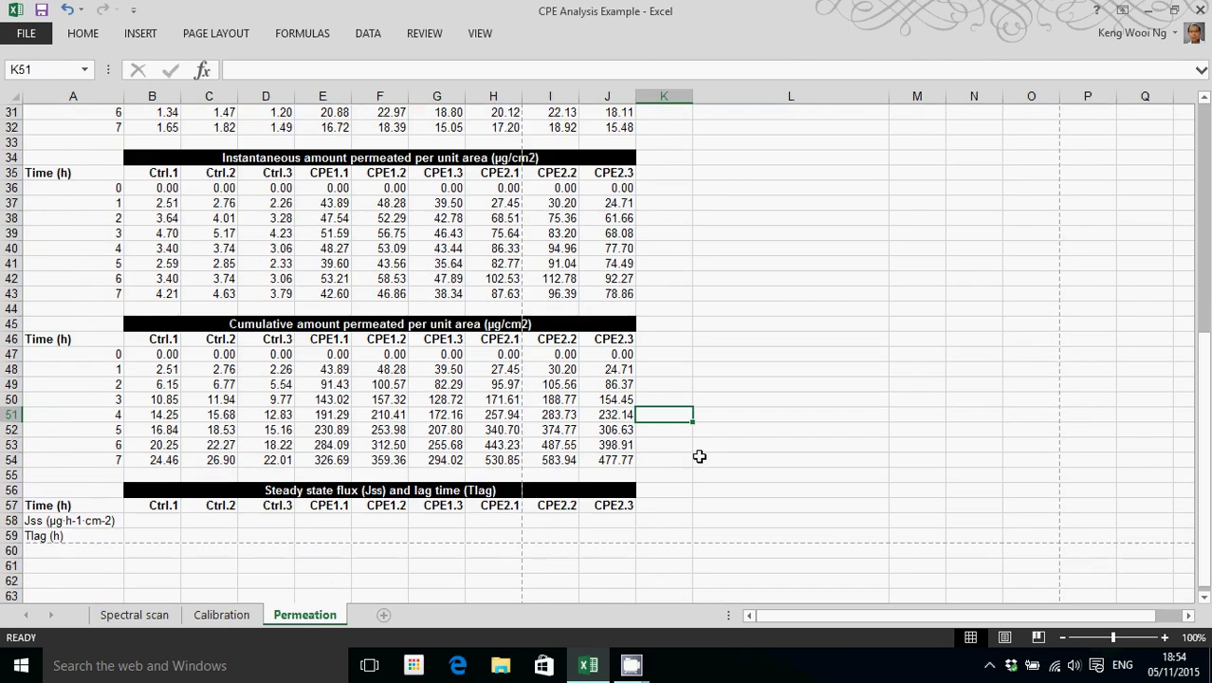